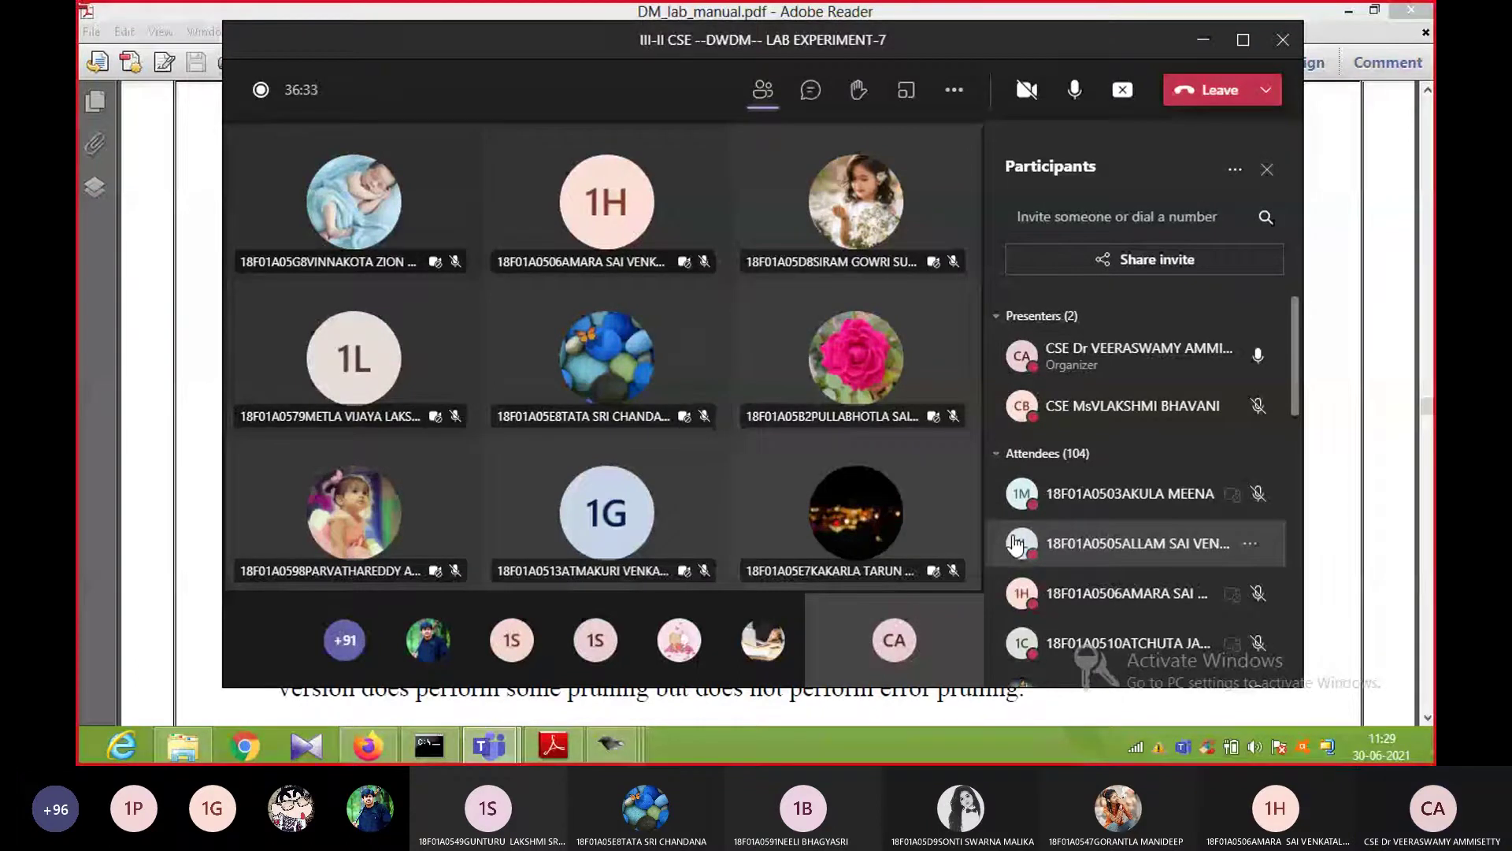
Step: Start recording the Teams meeting and minimize the meeting window
{"action": "left_click", "coordinate": [951, 97]}
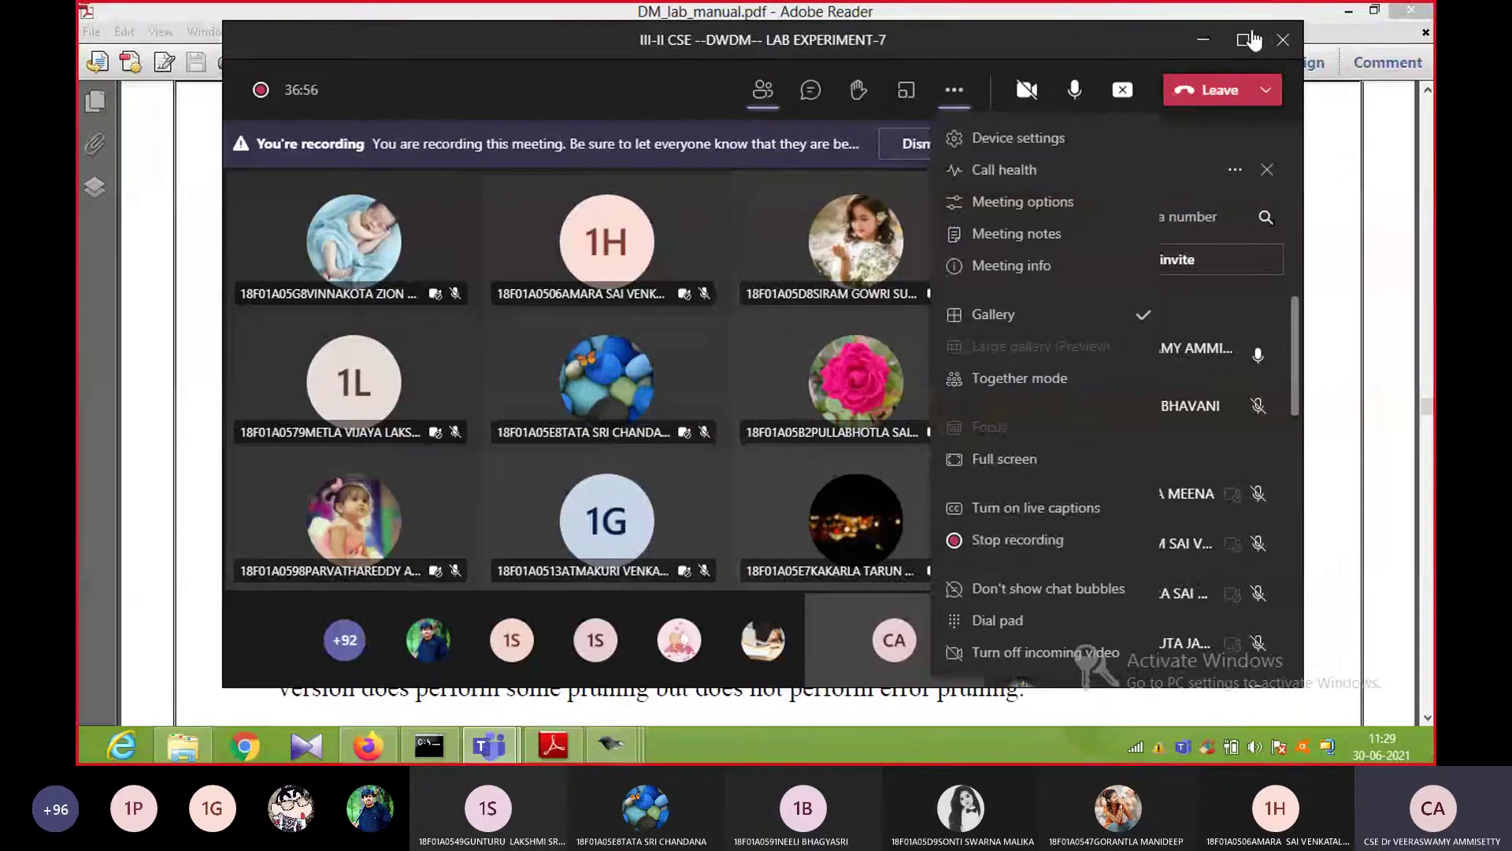
{"action": "left_click", "coordinate": [1204, 41]}
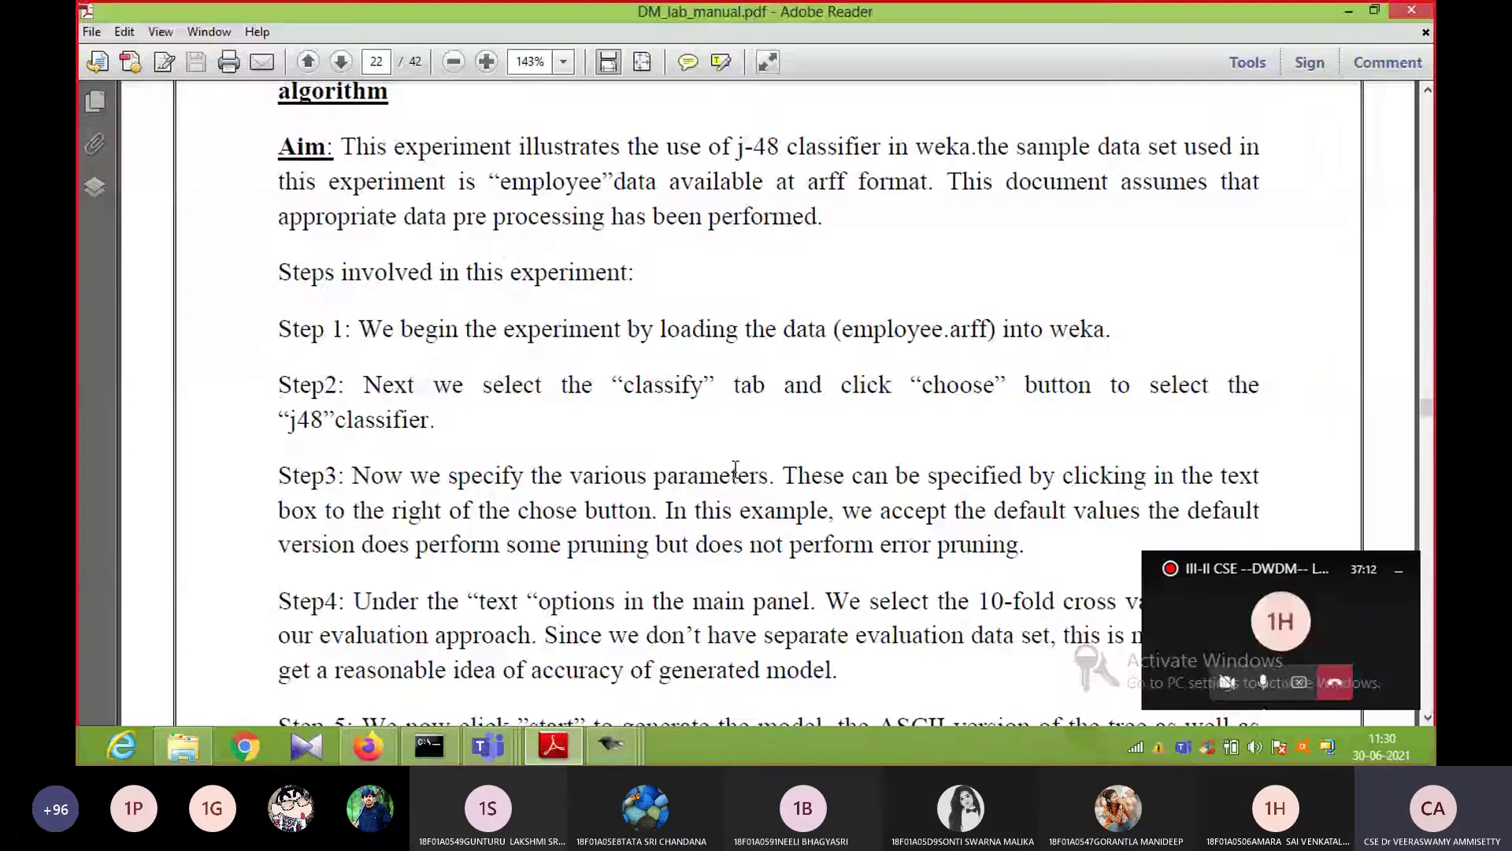
Step: Switch to Weka Explorer and view the currently loaded student relation and its attributes in the preprocessing view
{"action": "left_click", "coordinate": [610, 748]}
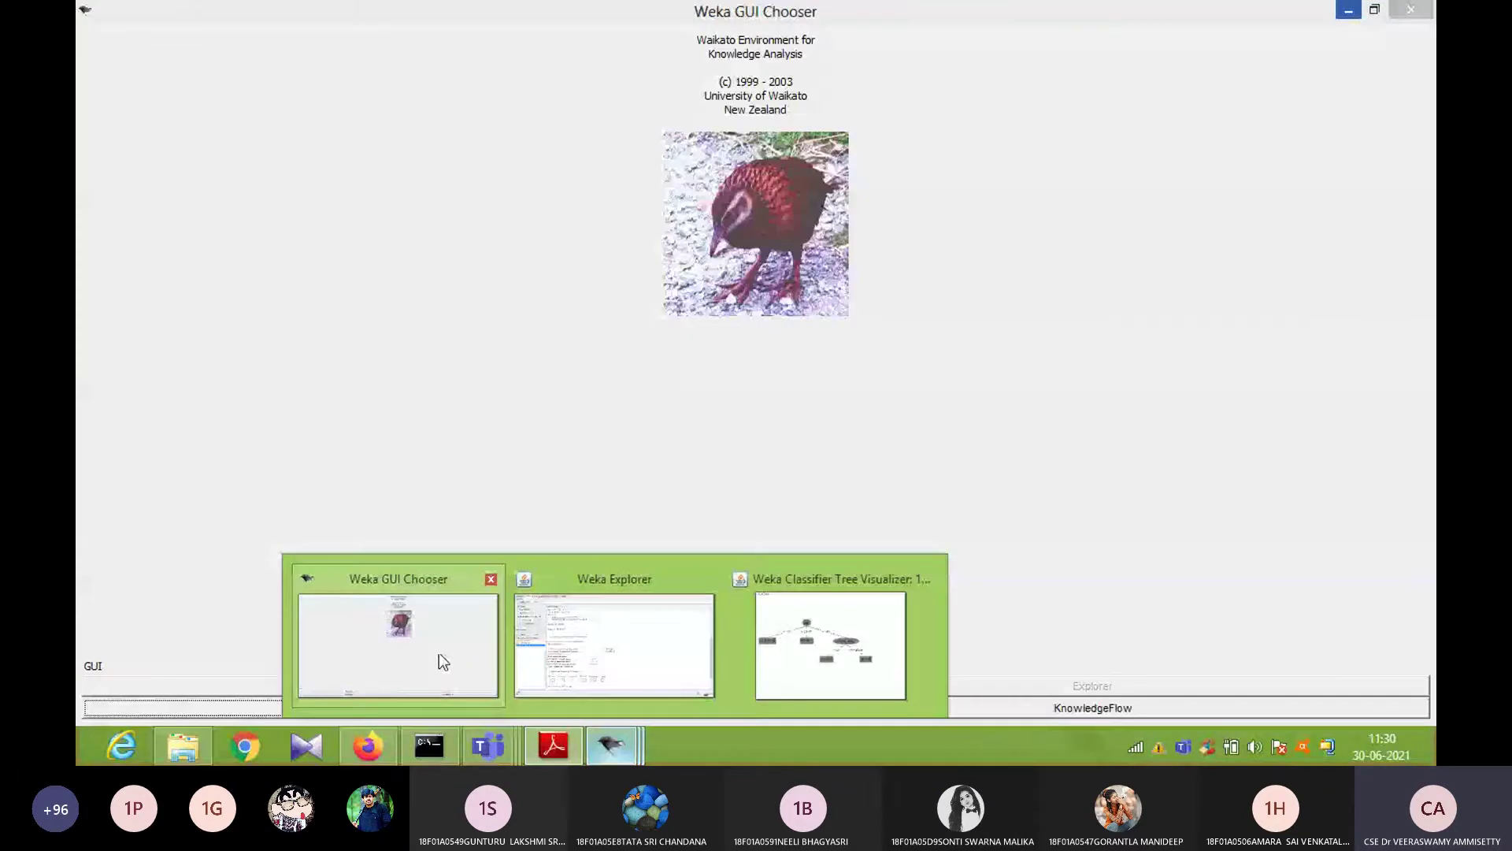
{"action": "left_click", "coordinate": [438, 652]}
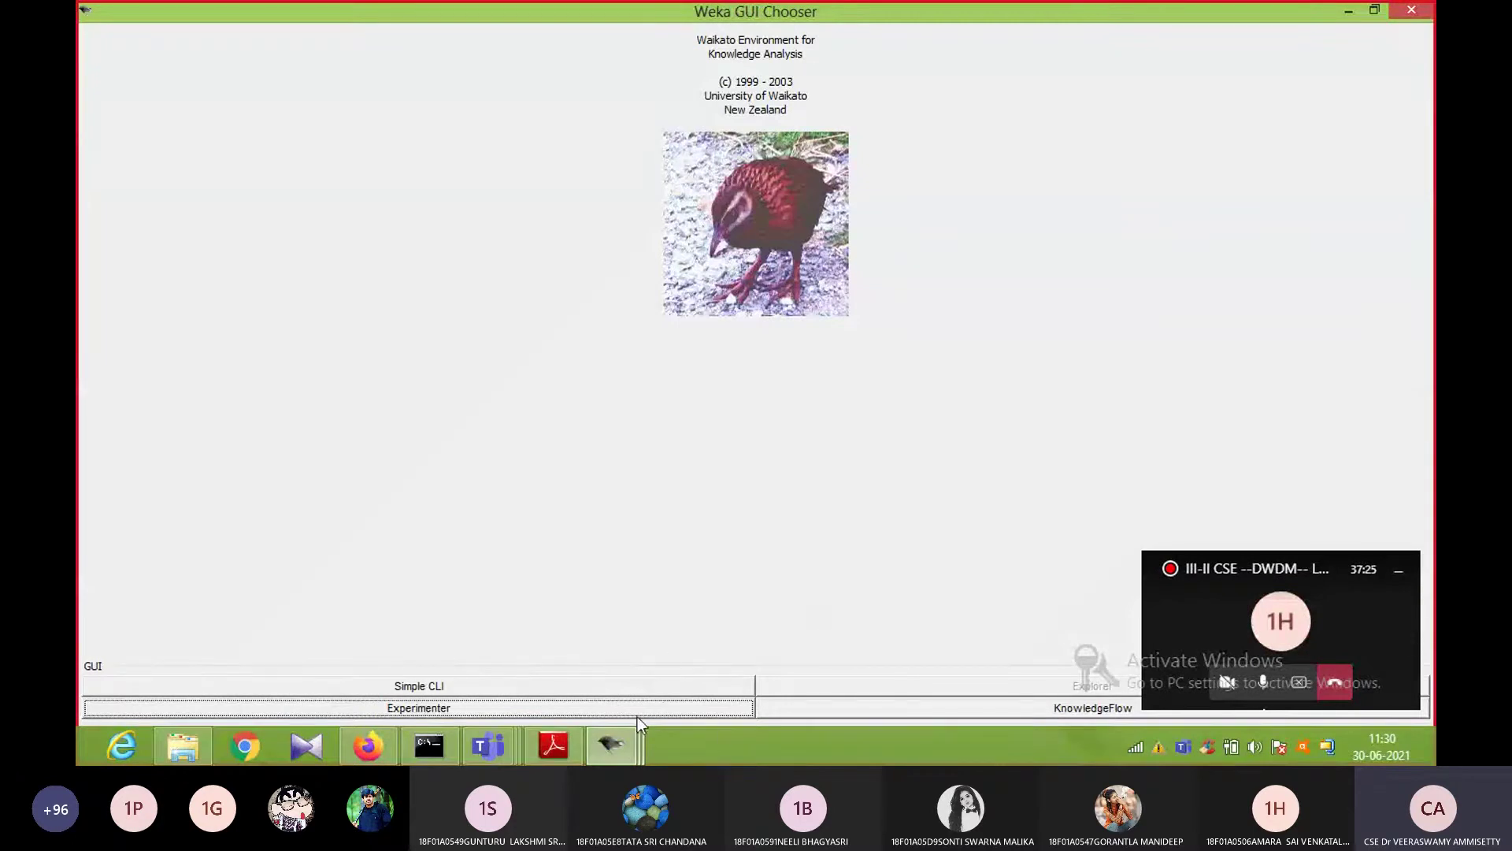
{"action": "left_click", "coordinate": [622, 756]}
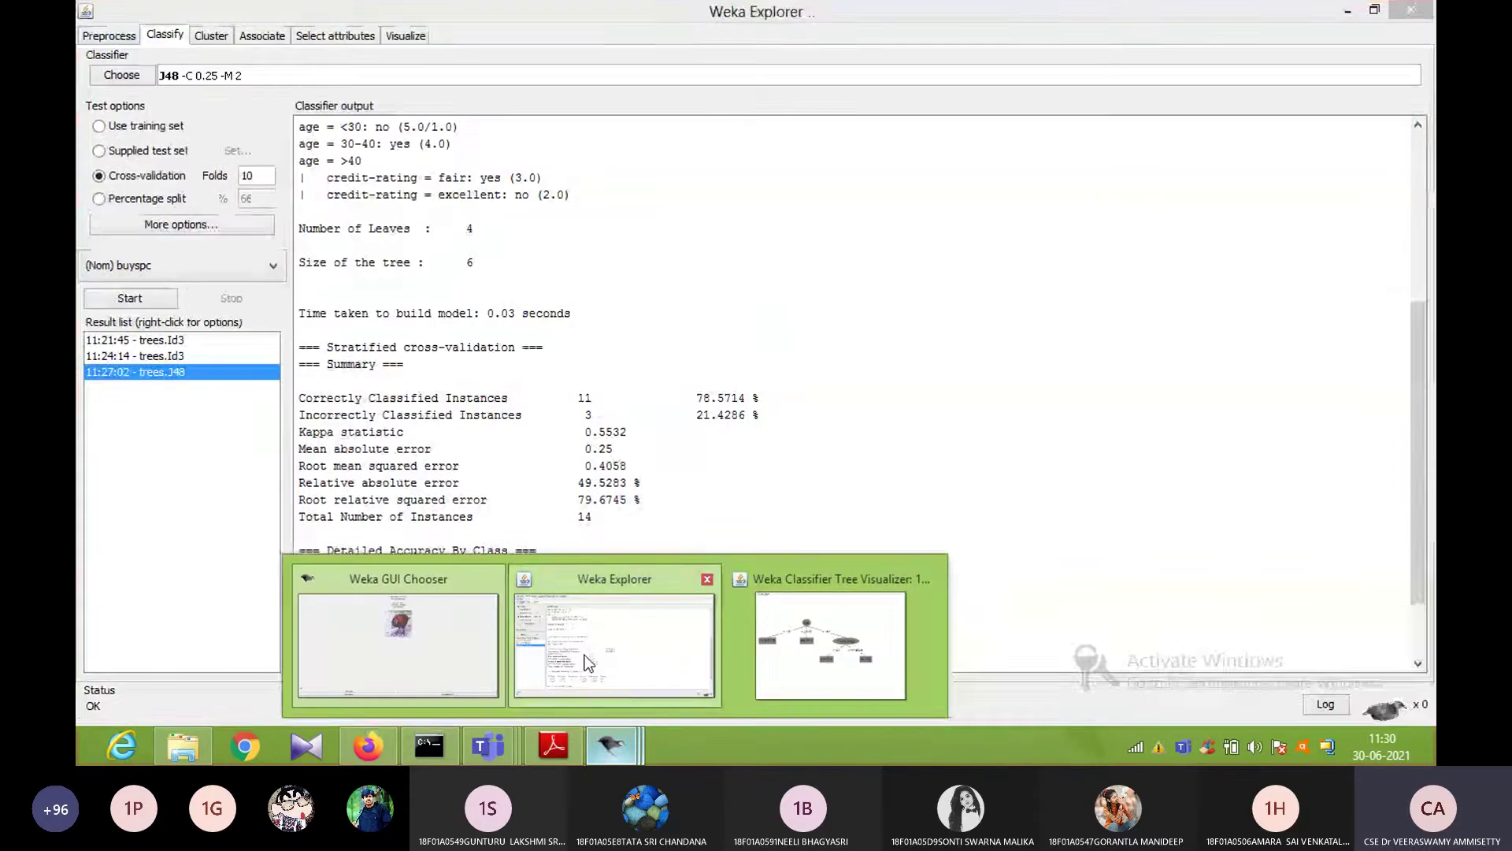
{"action": "left_click", "coordinate": [585, 655]}
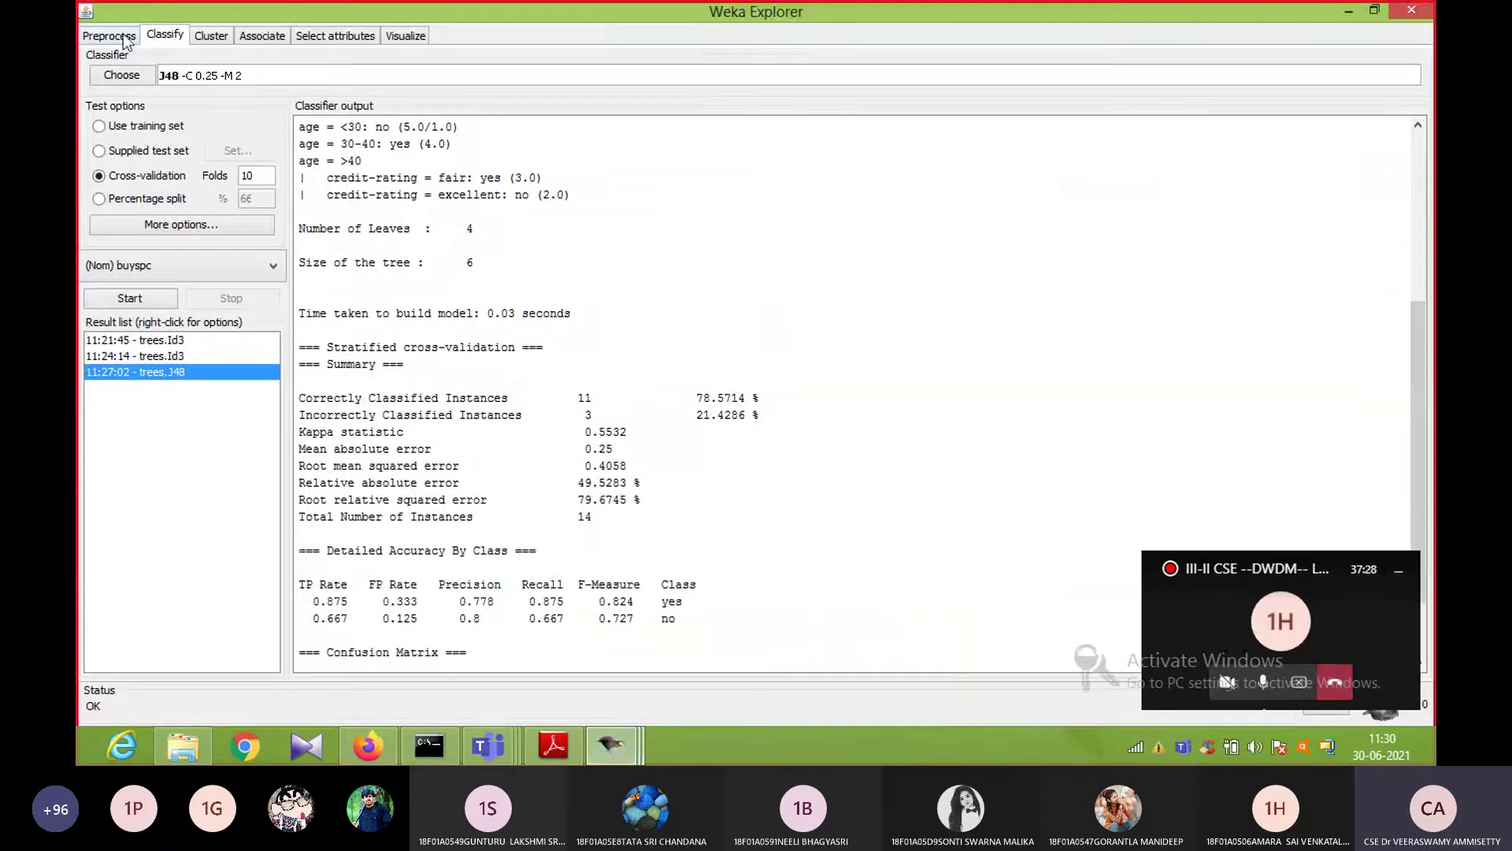
{"action": "left_click", "coordinate": [118, 35]}
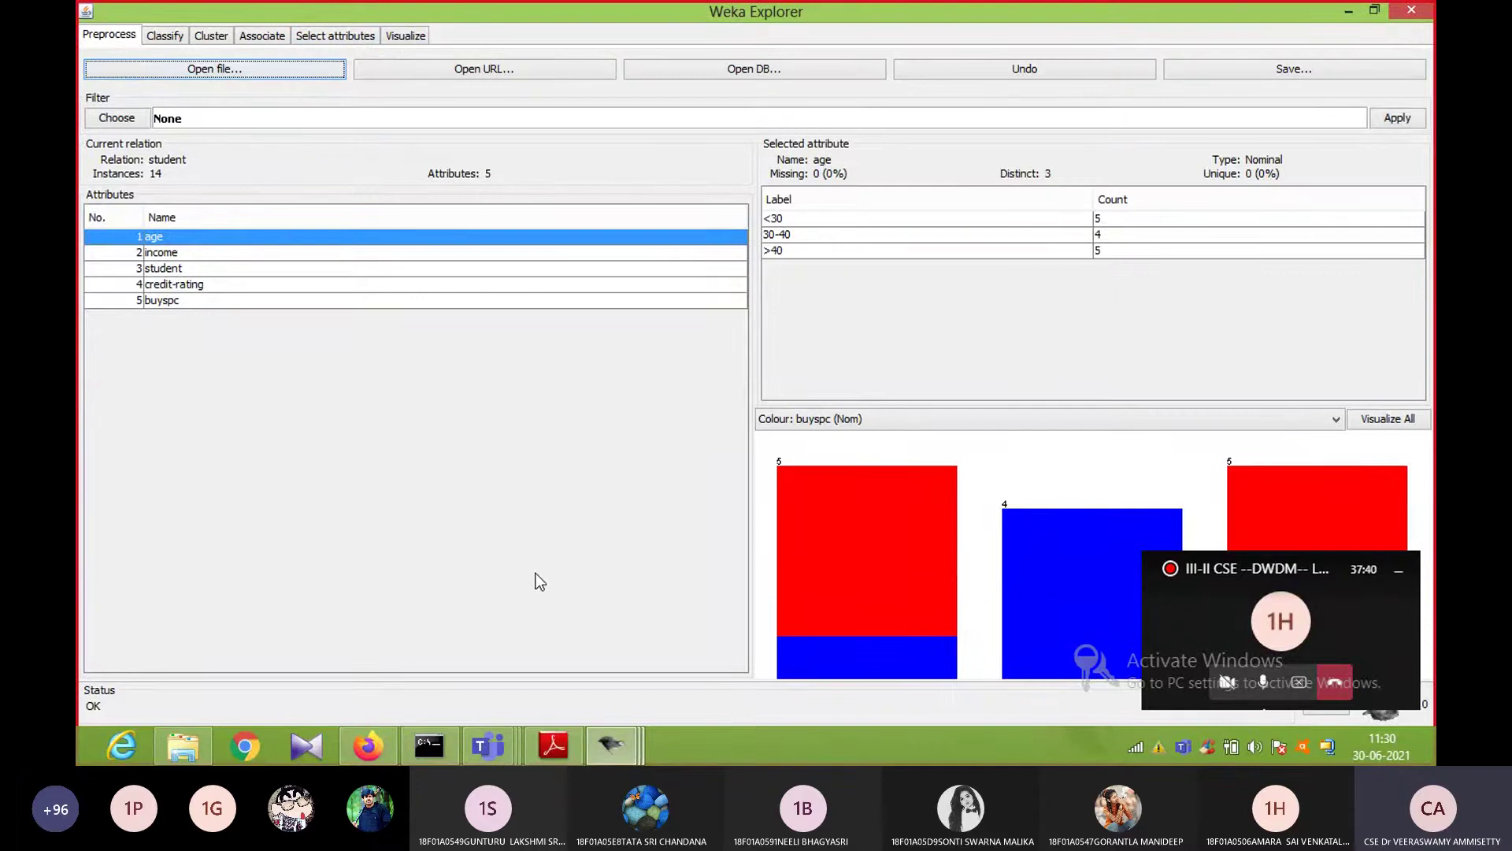
Step: Minimize the Weka and lab manual windows and open the employee data file from the desktop in EditPlus
{"action": "left_click", "coordinate": [1349, 9]}
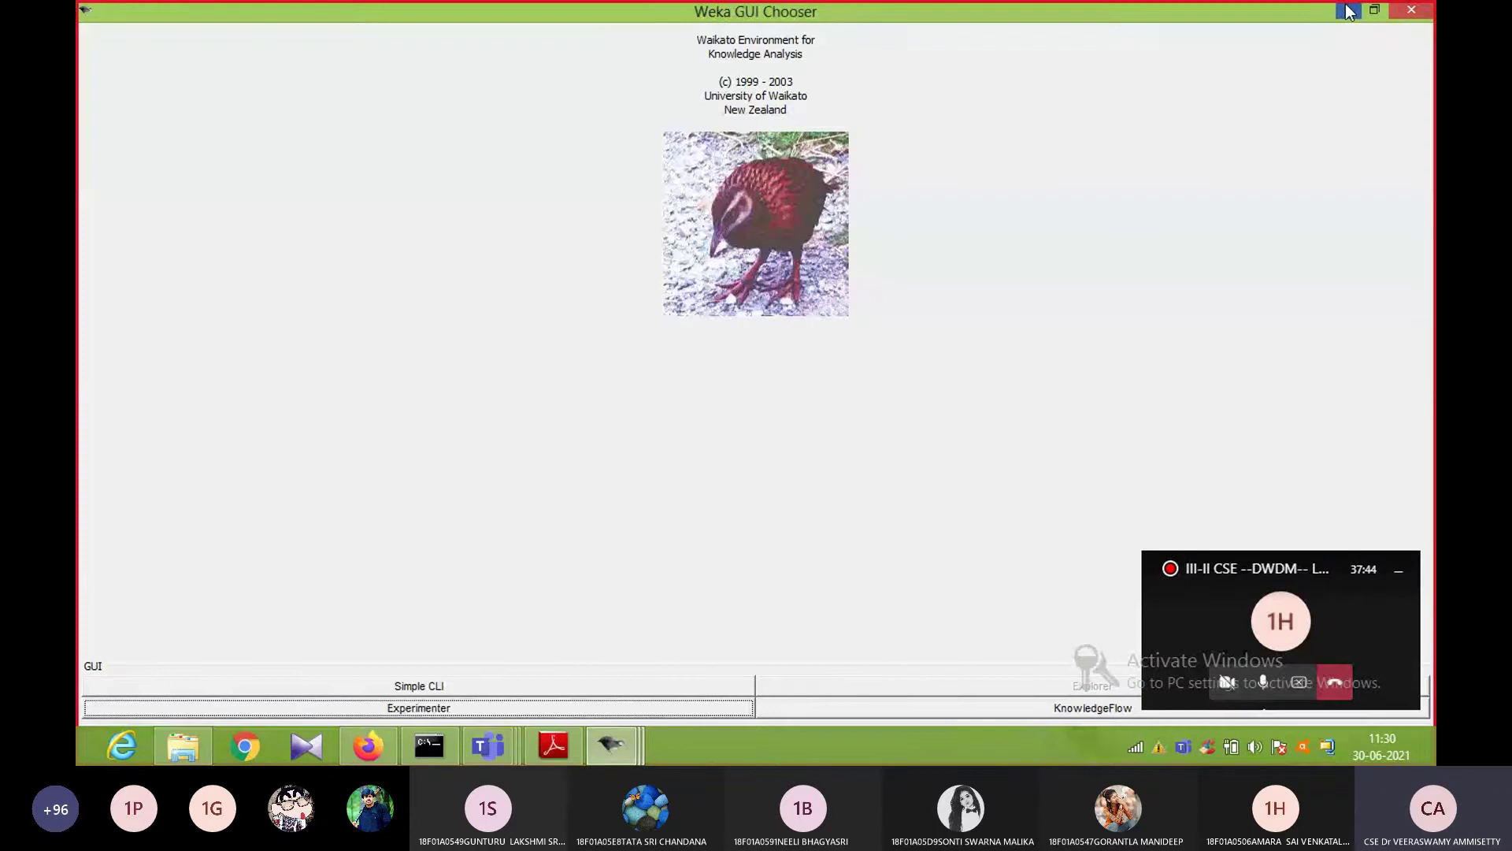
{"action": "left_click", "coordinate": [1346, 11]}
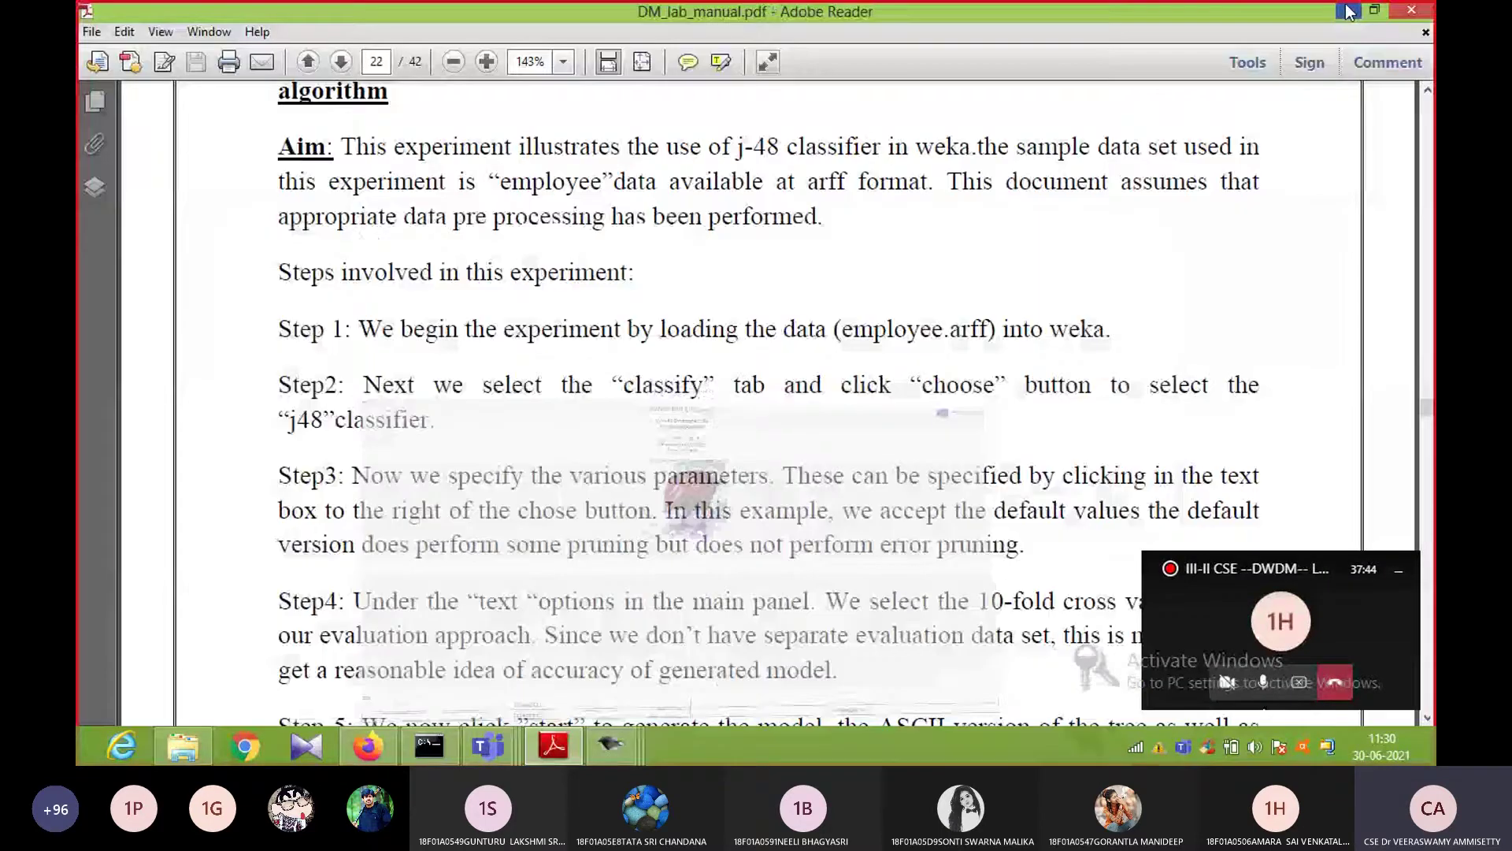
{"action": "left_click", "coordinate": [1350, 14]}
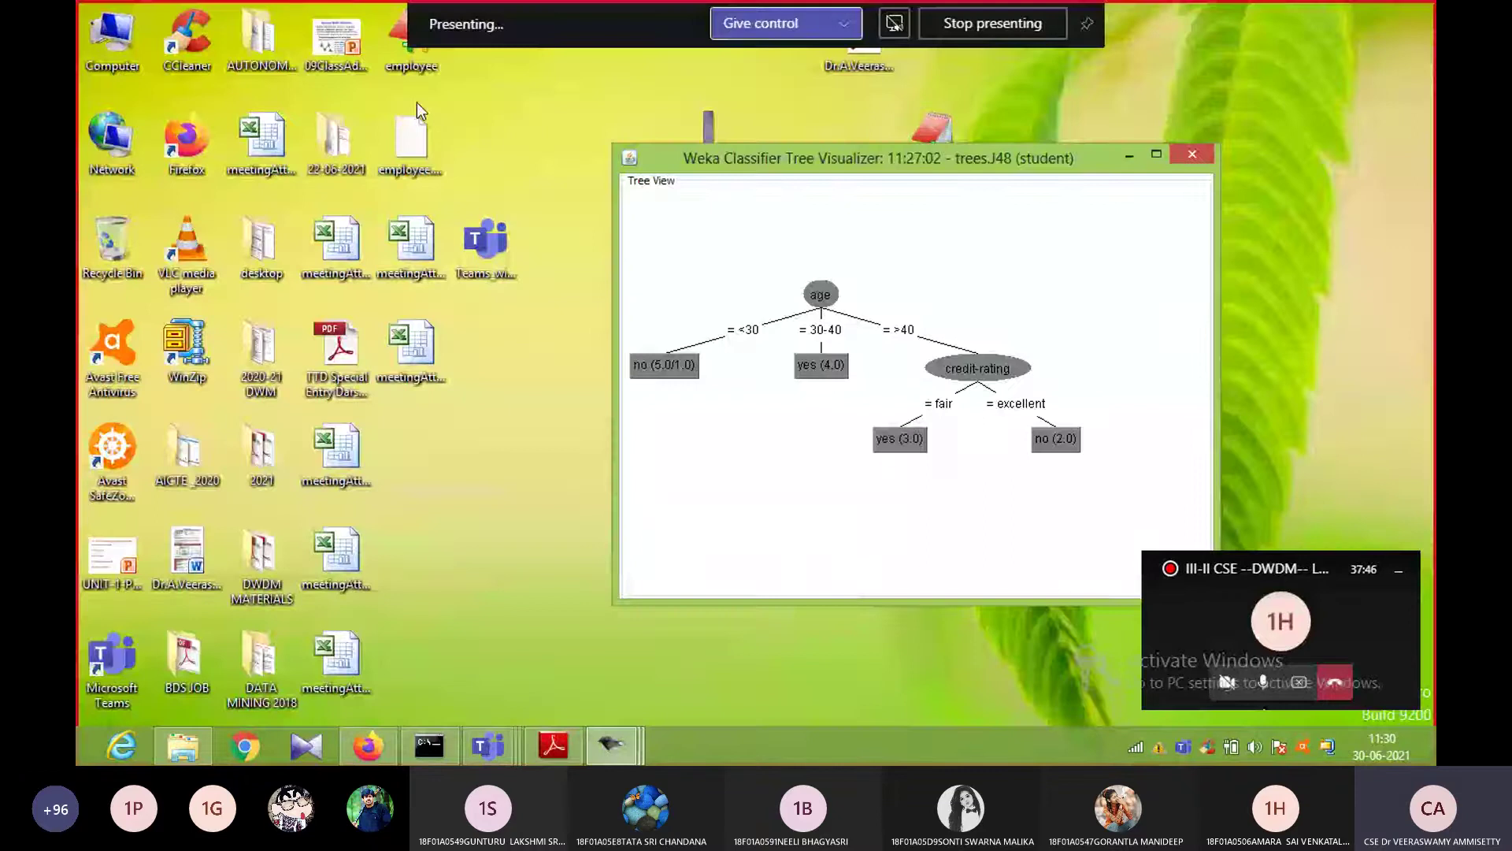
{"action": "double_click", "coordinate": [399, 71]}
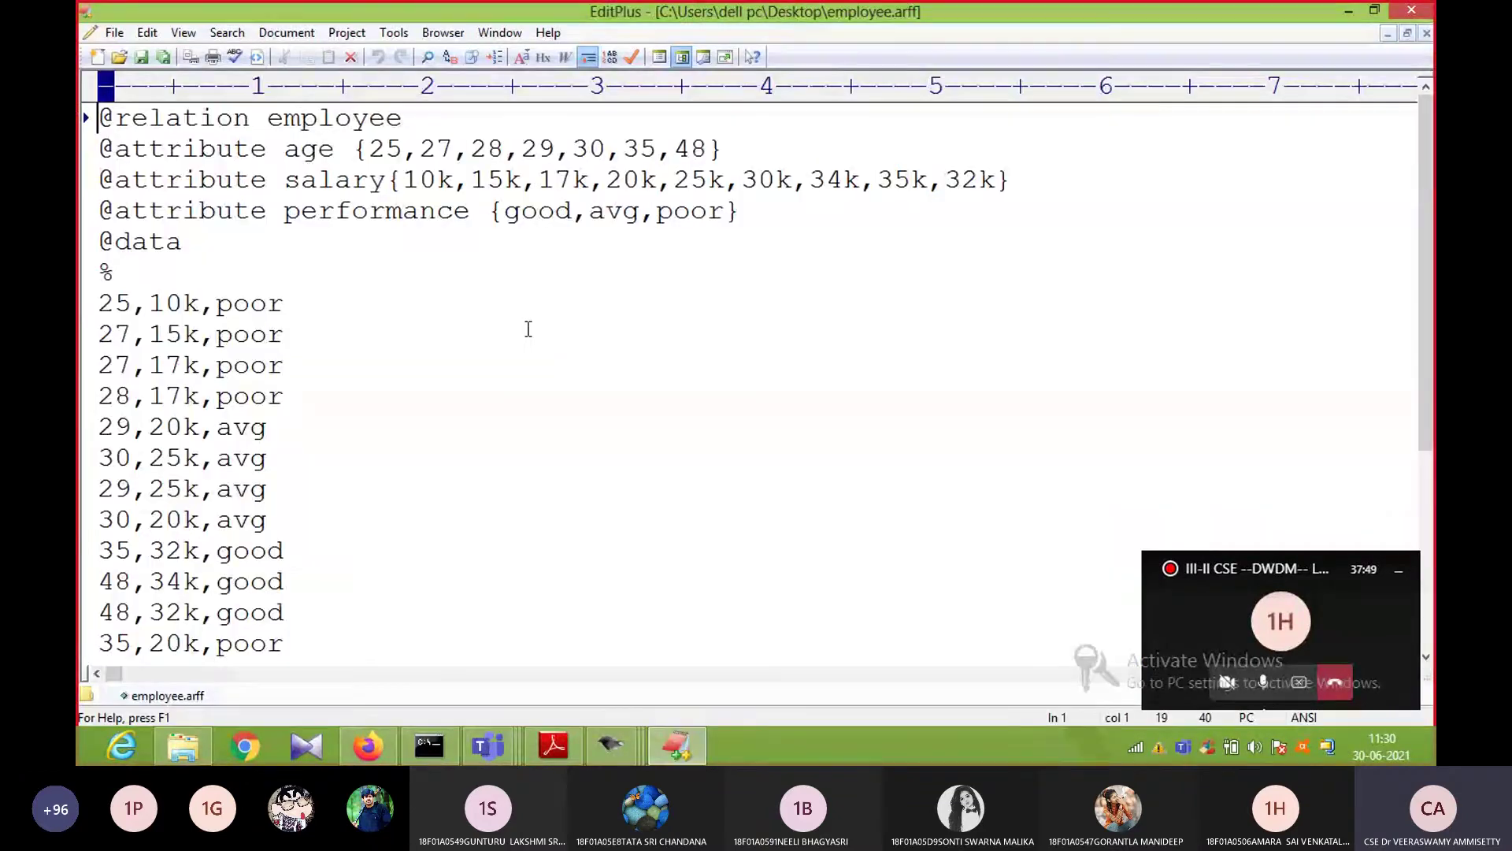
Step: Examine the ARFF header: the relation name and the age, salary and performance attribute declarations with their allowed values
{"action": "left_click", "coordinate": [527, 330]}
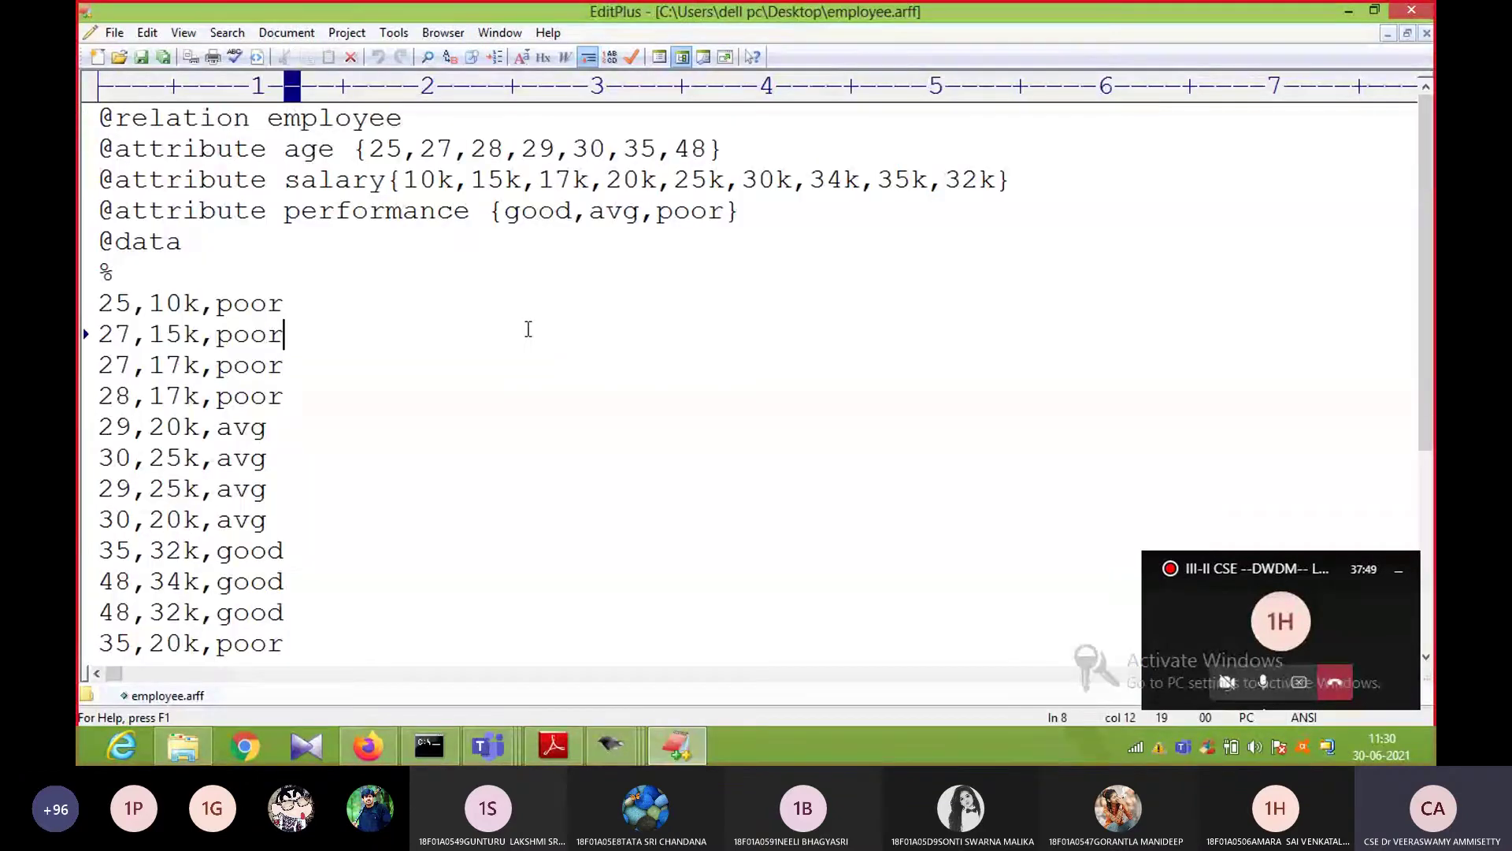
{"action": "left_click", "coordinate": [98, 120]}
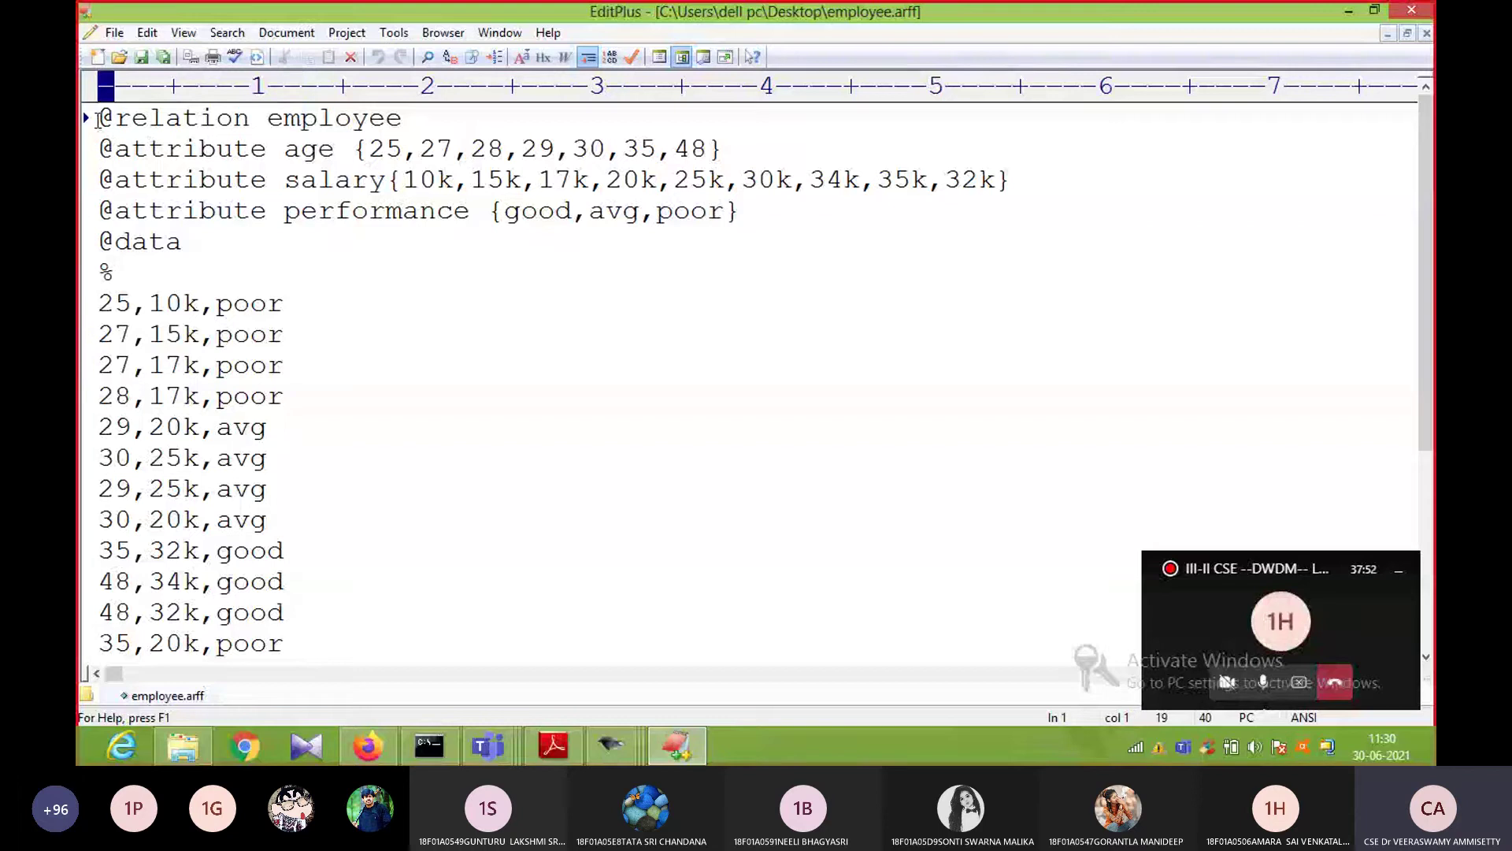
{"action": "left_click_drag", "start_coordinate": [98, 120], "coordinate": [244, 114]}
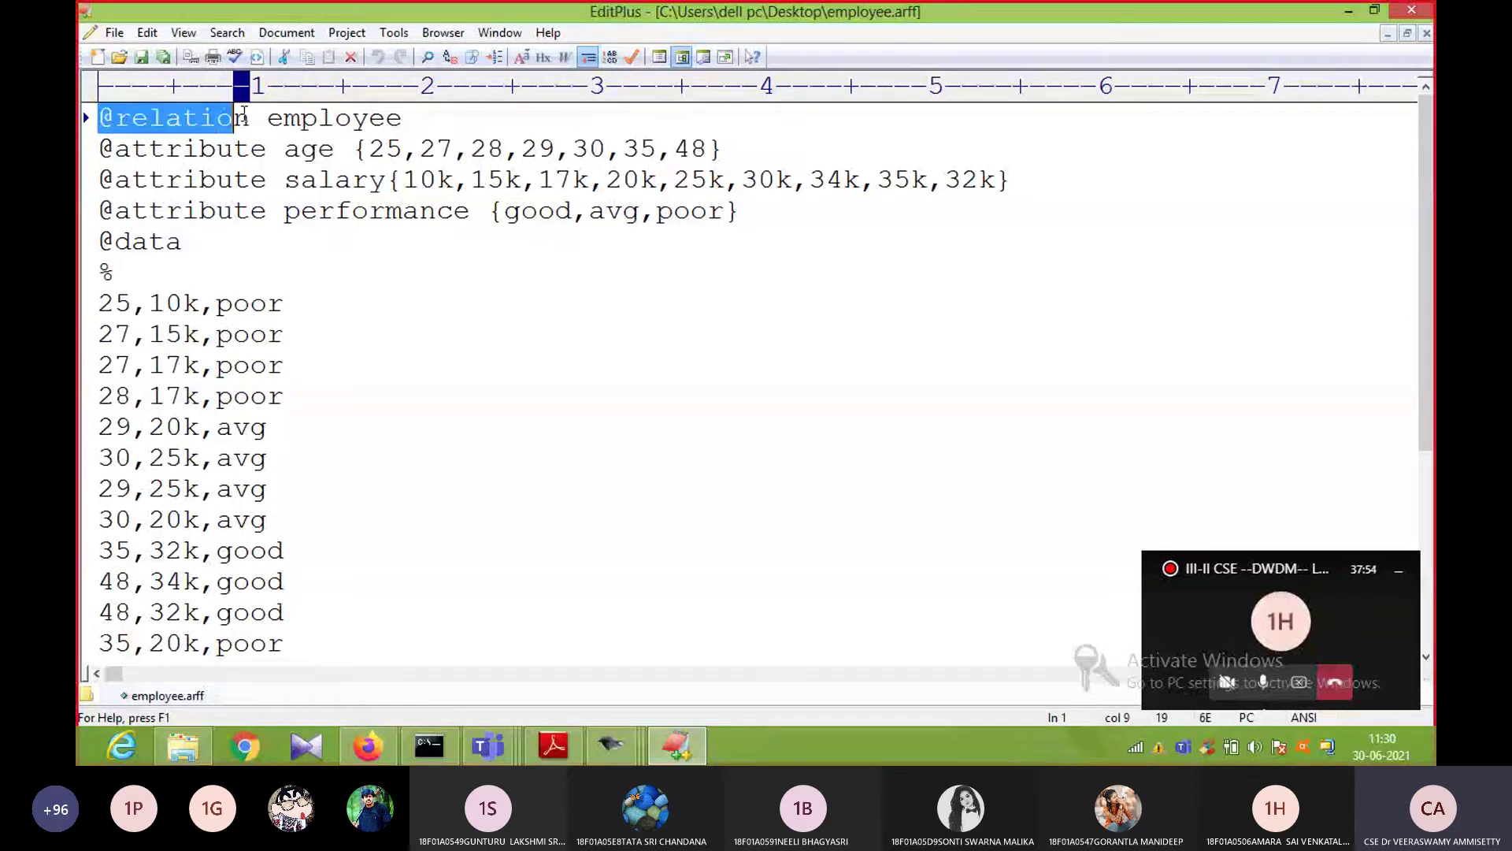
{"action": "left_click_drag", "start_coordinate": [403, 118], "coordinate": [283, 118]}
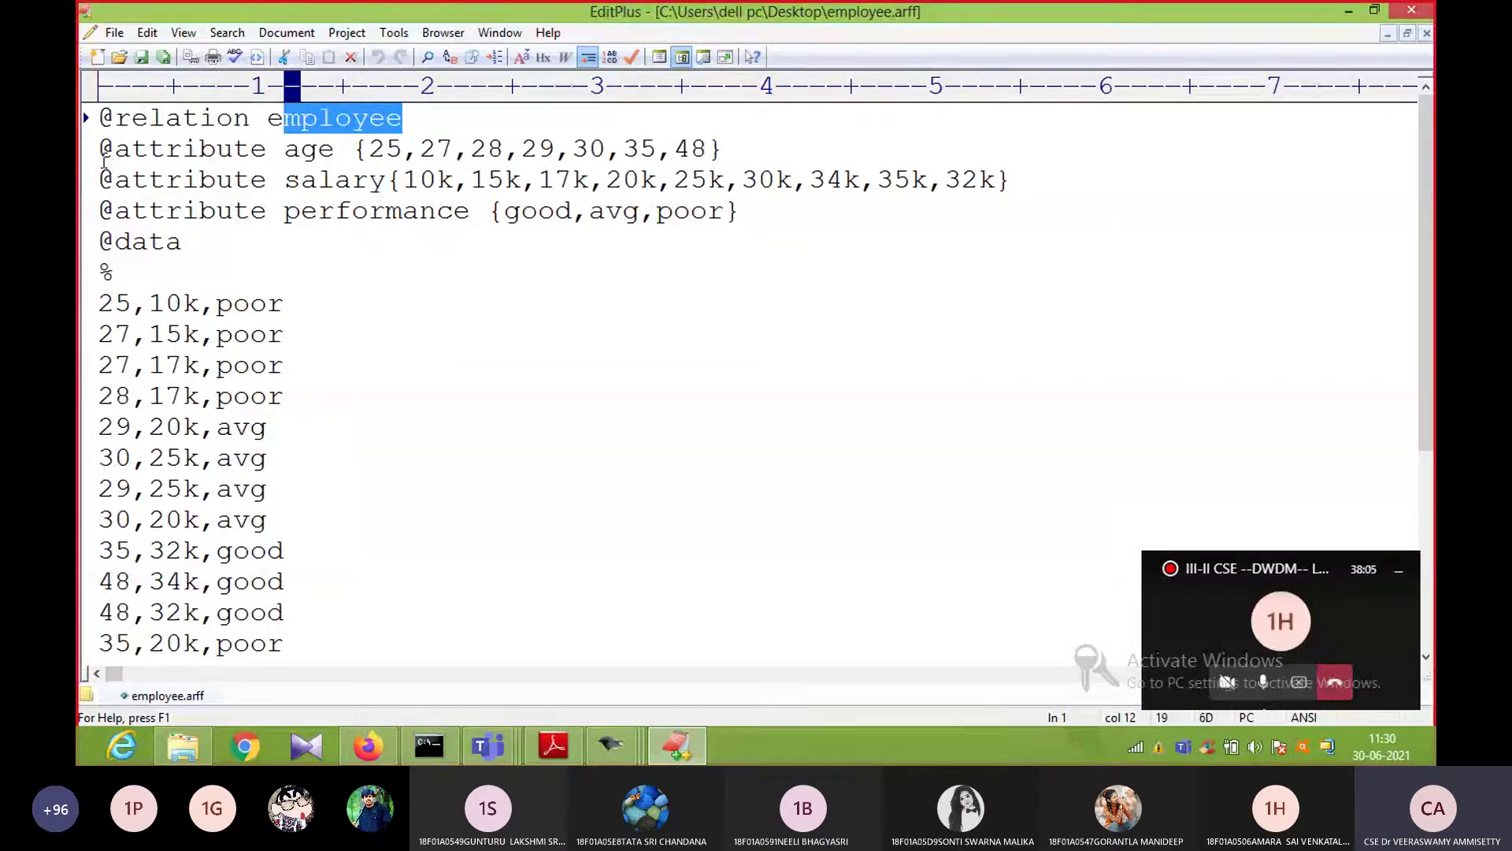
{"action": "left_click_drag", "start_coordinate": [103, 151], "coordinate": [254, 136]}
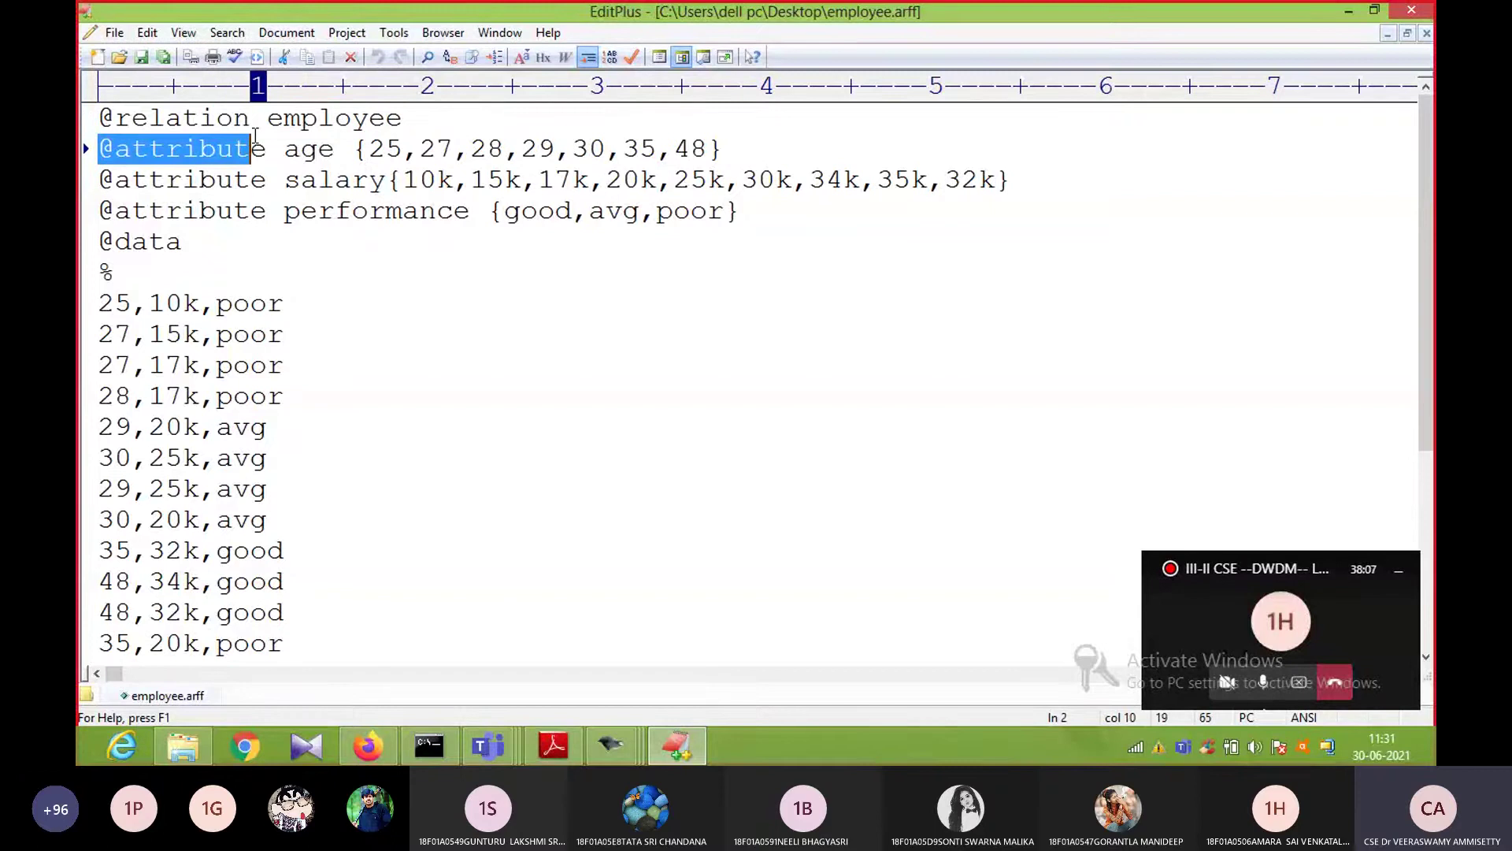
{"action": "double_click", "coordinate": [294, 157]}
{"action": "left_click_drag", "start_coordinate": [356, 150], "coordinate": [723, 149]}
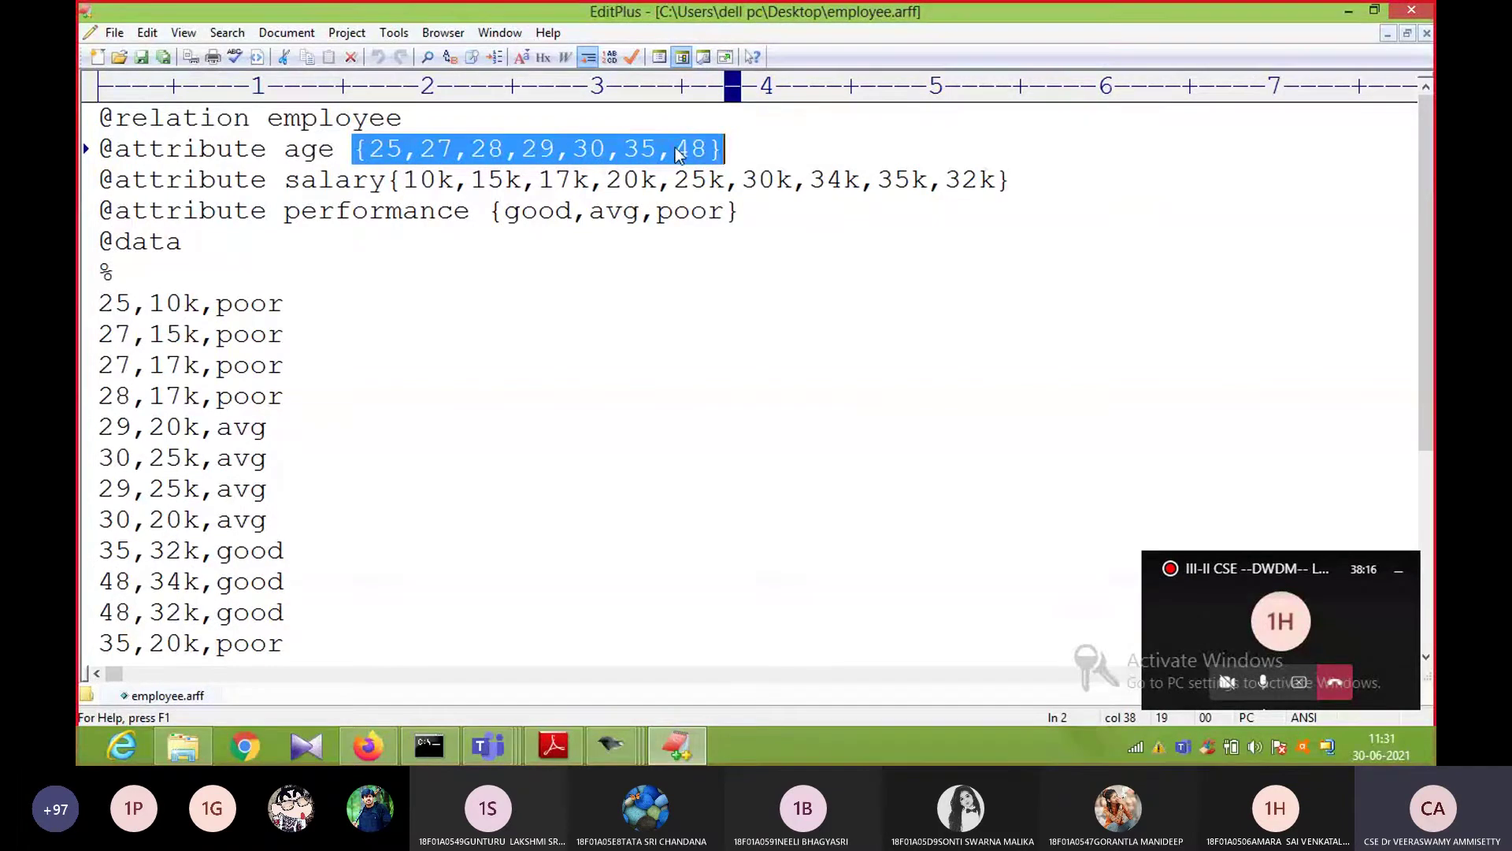
{"action": "left_click", "coordinate": [103, 177]}
{"action": "left_click_drag", "start_coordinate": [102, 177], "coordinate": [386, 180]}
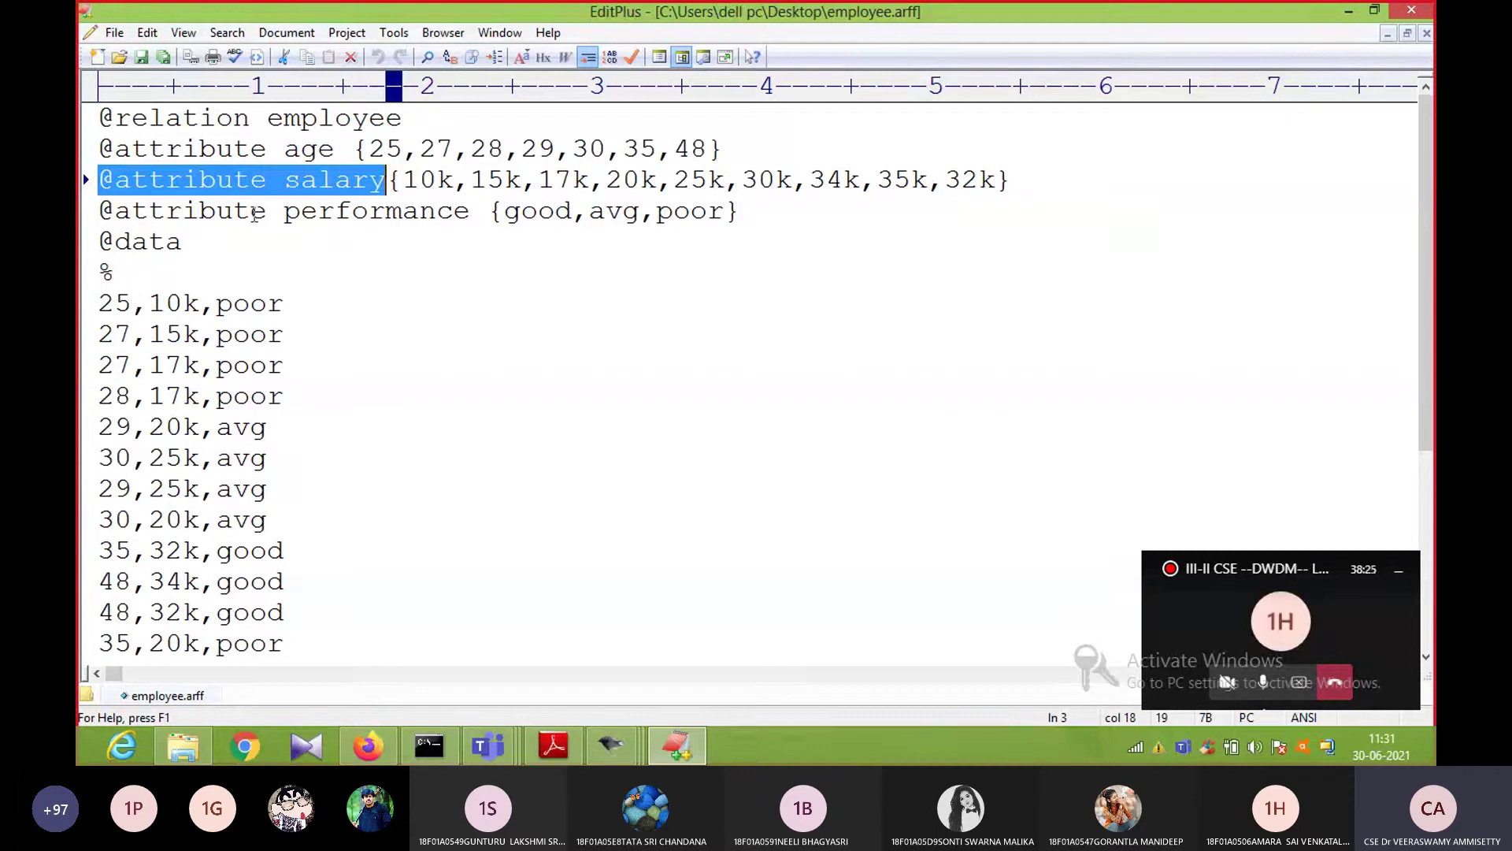
{"action": "left_click_drag", "start_coordinate": [100, 211], "coordinate": [490, 219]}
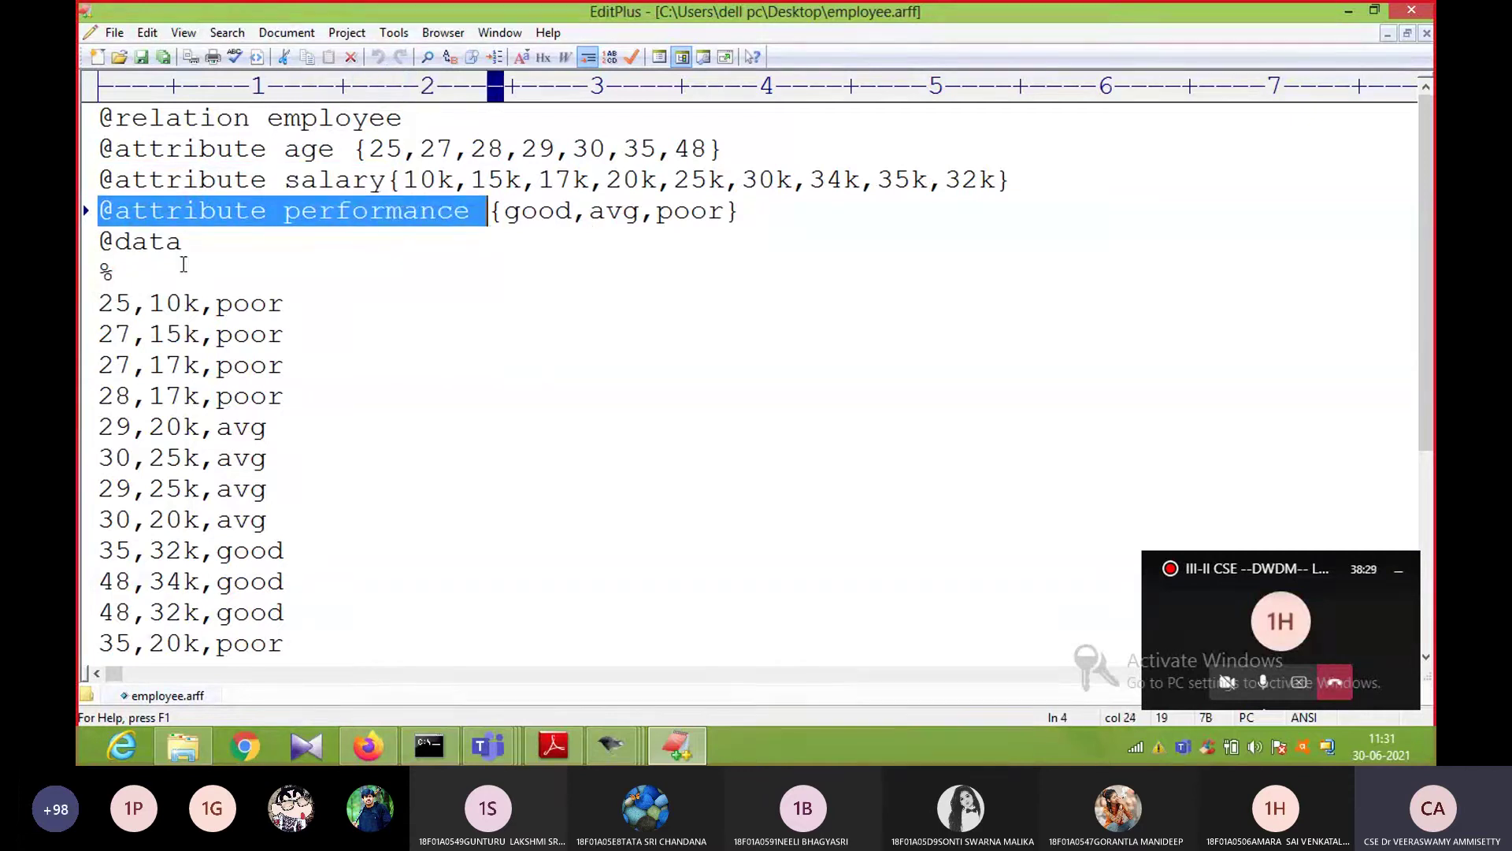
{"action": "left_click_drag", "start_coordinate": [100, 244], "coordinate": [139, 292]}
{"action": "left_click", "coordinate": [101, 304]}
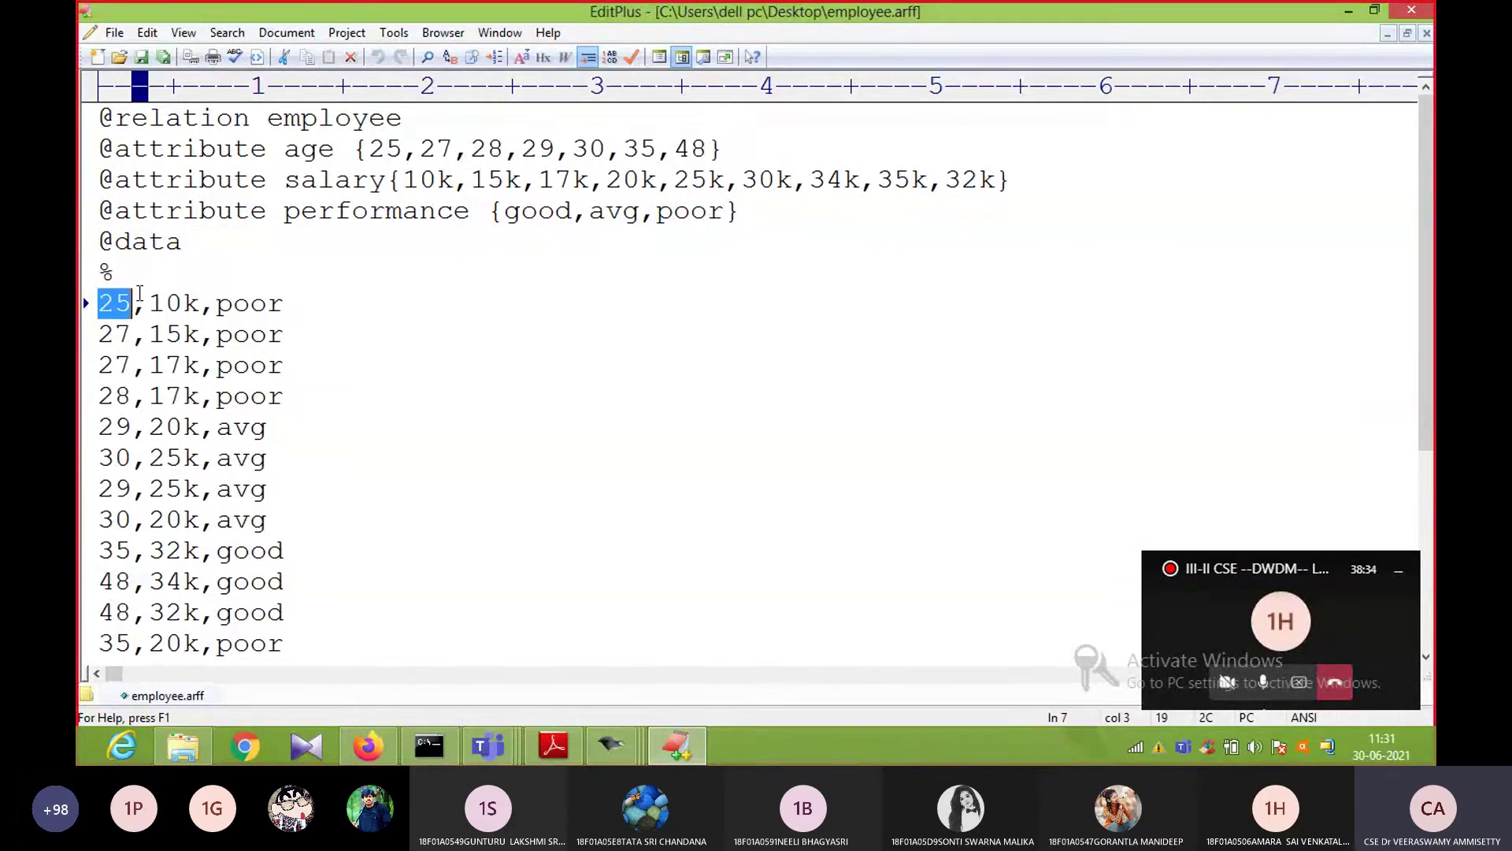
{"action": "double_click", "coordinate": [197, 304]}
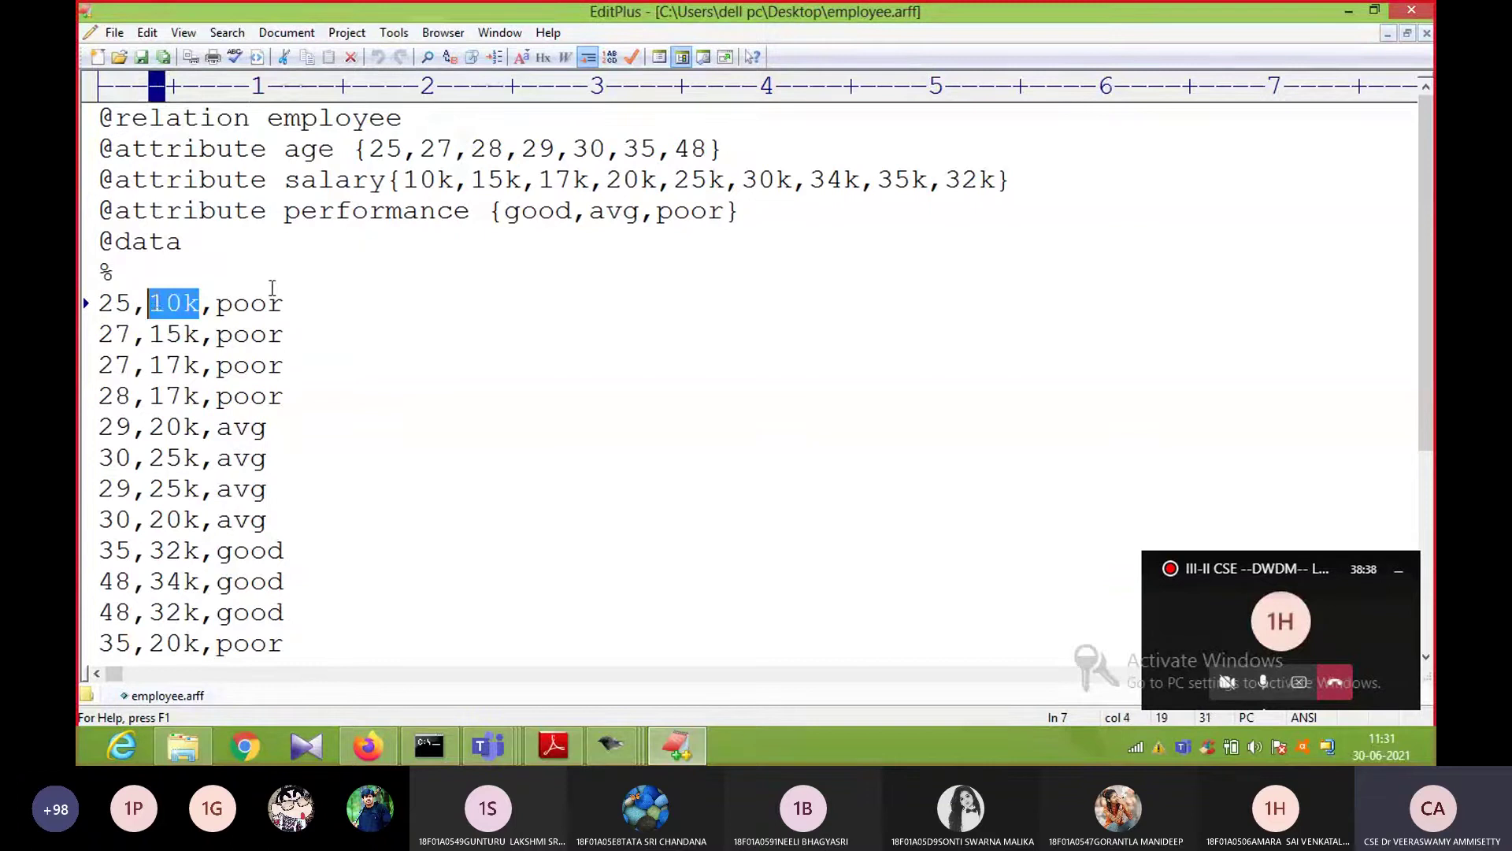
{"action": "left_click_drag", "start_coordinate": [284, 304], "coordinate": [234, 304]}
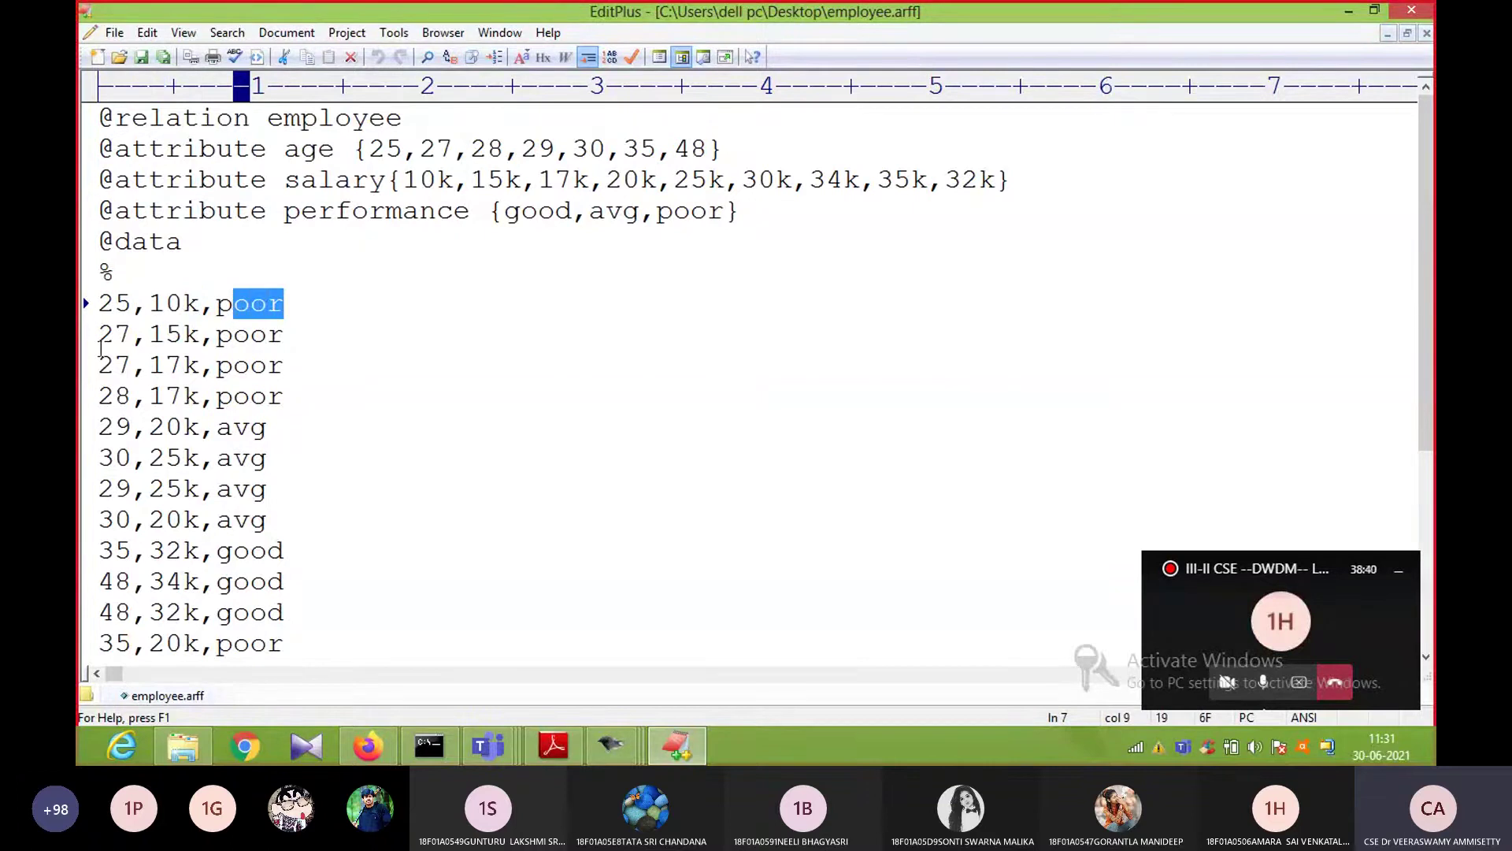
{"action": "left_click_drag", "start_coordinate": [98, 334], "coordinate": [283, 334]}
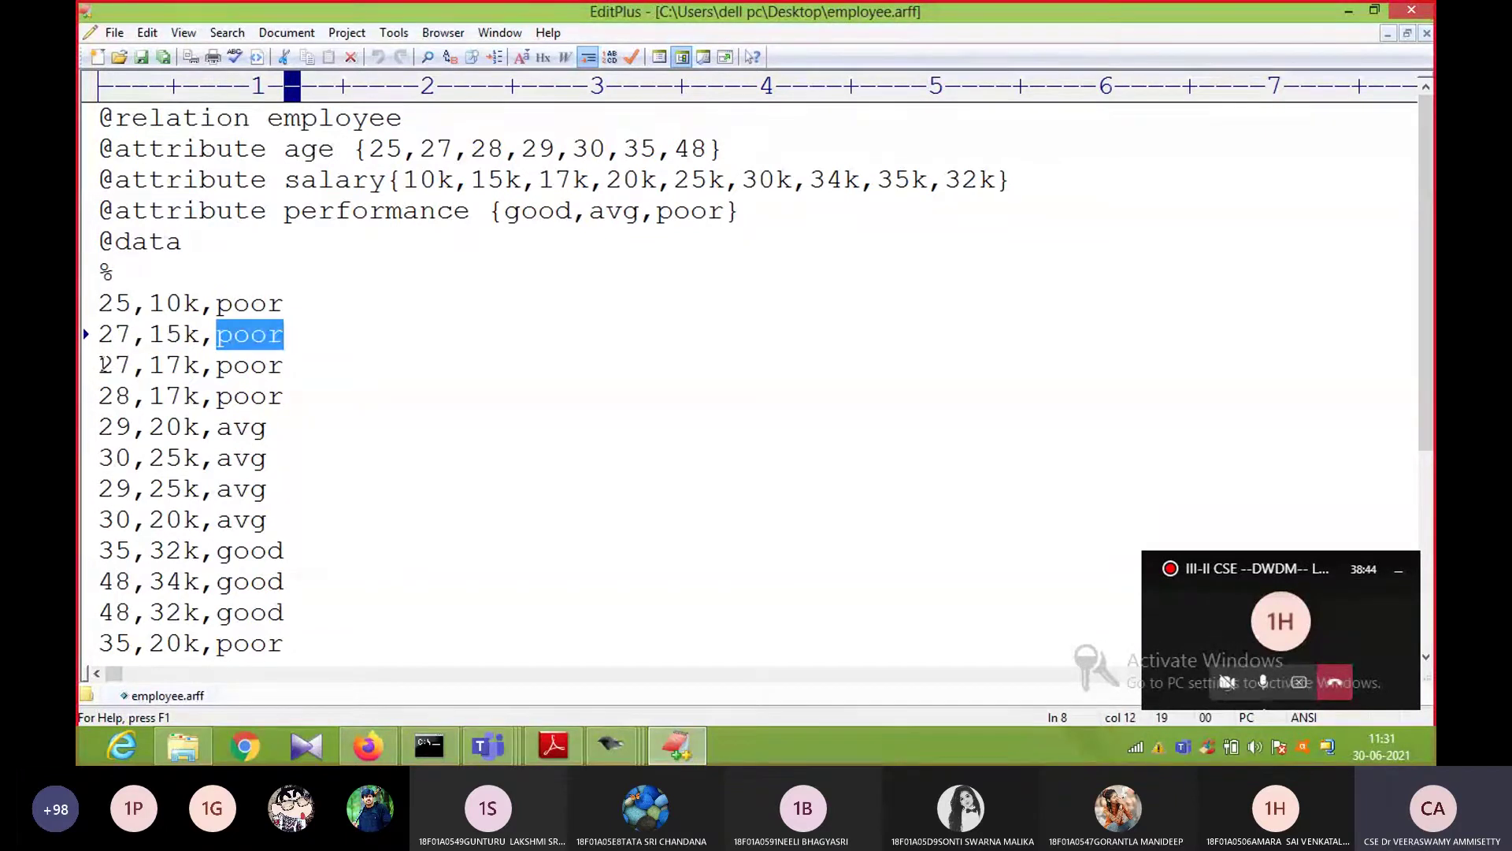
{"action": "left_click_drag", "start_coordinate": [103, 363], "coordinate": [285, 364]}
{"action": "left_click_drag", "start_coordinate": [150, 395], "coordinate": [284, 395]}
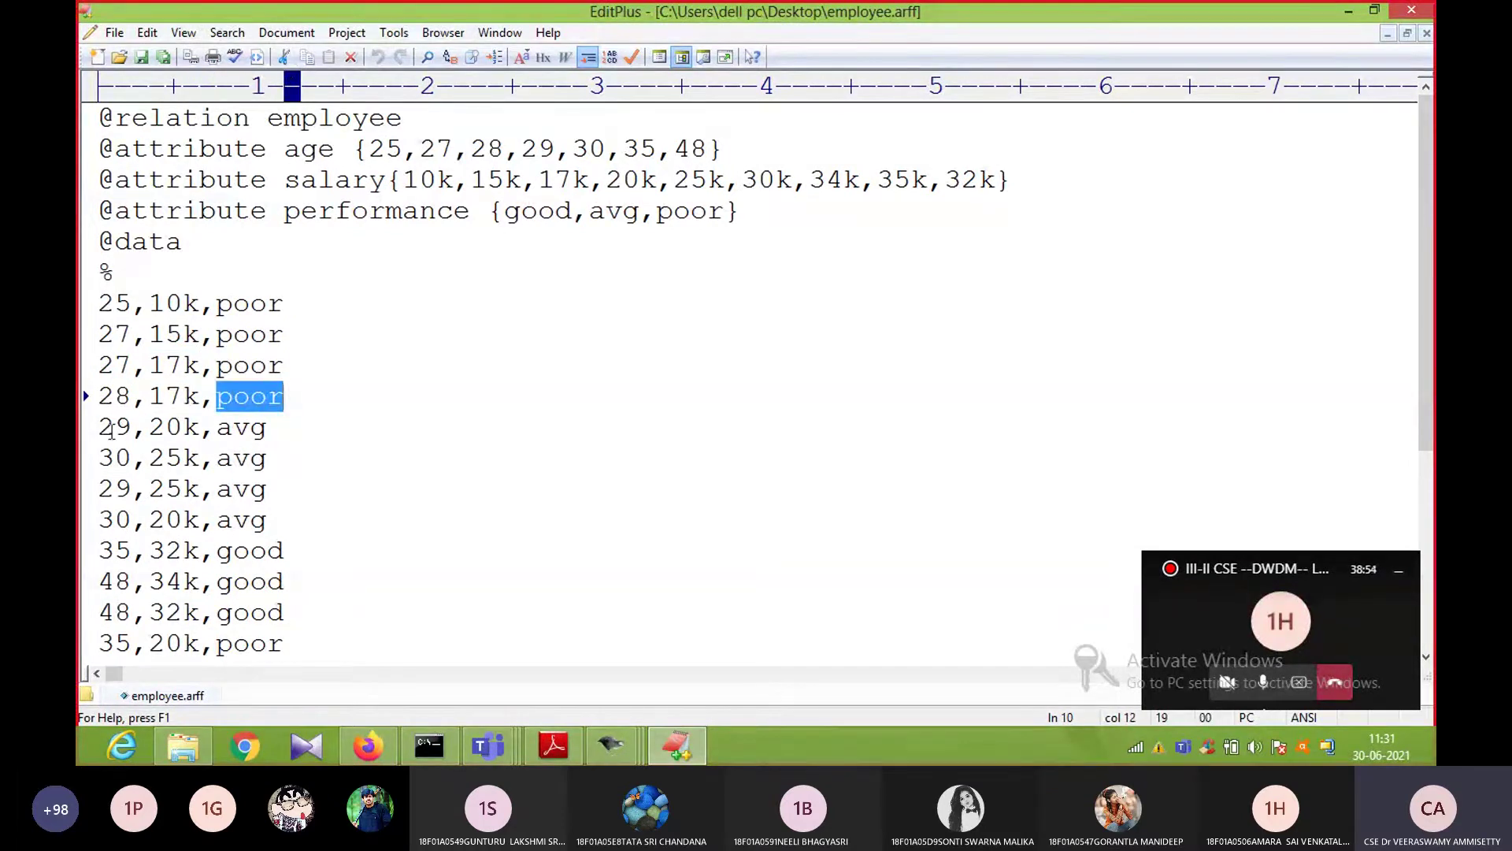
{"action": "left_click_drag", "start_coordinate": [100, 428], "coordinate": [270, 428]}
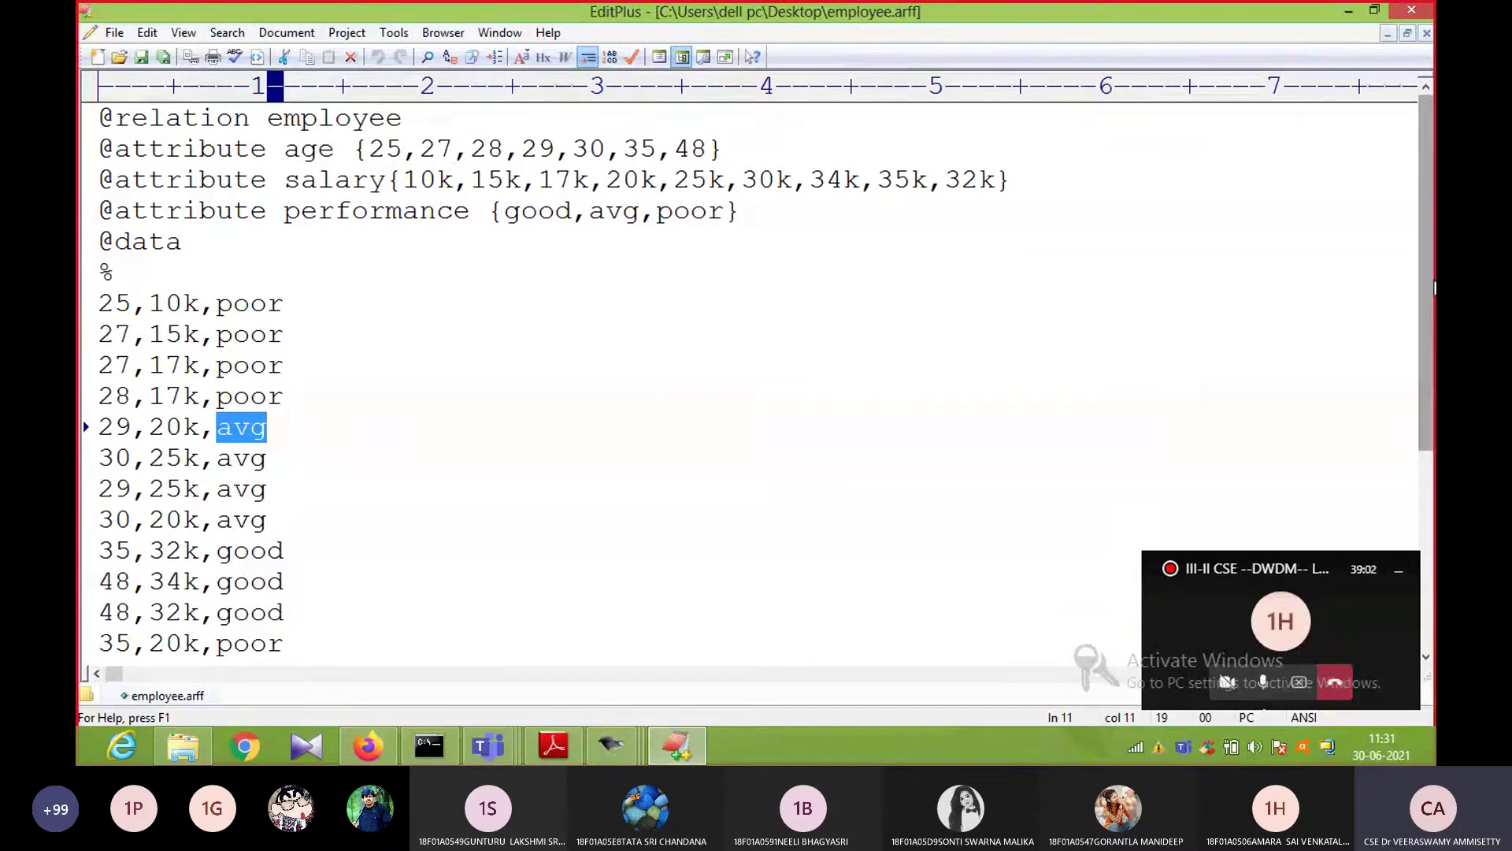
{"action": "scroll", "coordinate": [1228, 331], "scroll_direction": "down", "scroll_amount": 2}
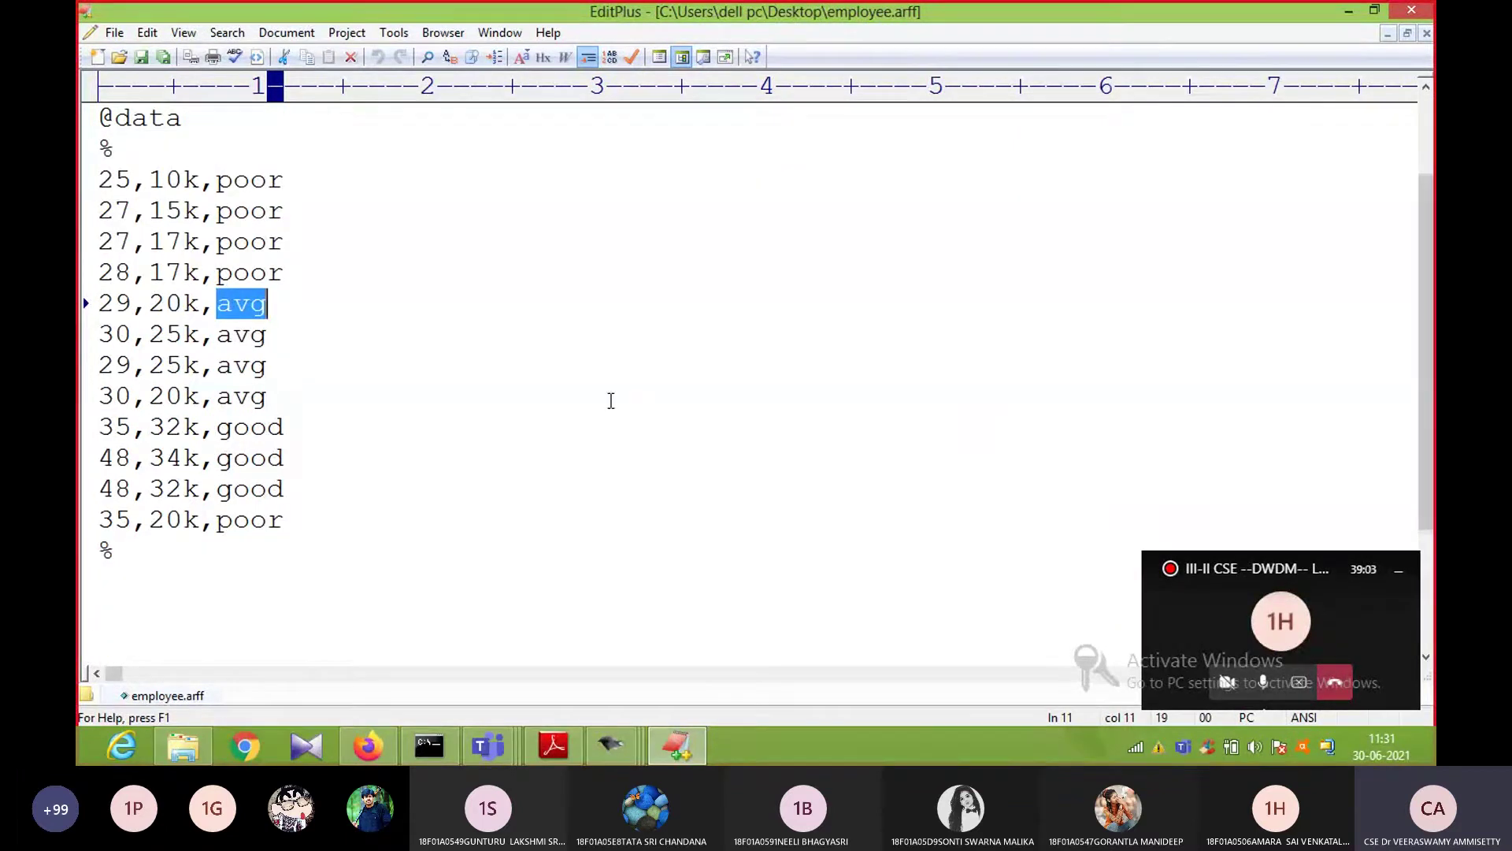
{"action": "scroll", "coordinate": [1426, 473], "scroll_direction": "down", "scroll_amount": 2}
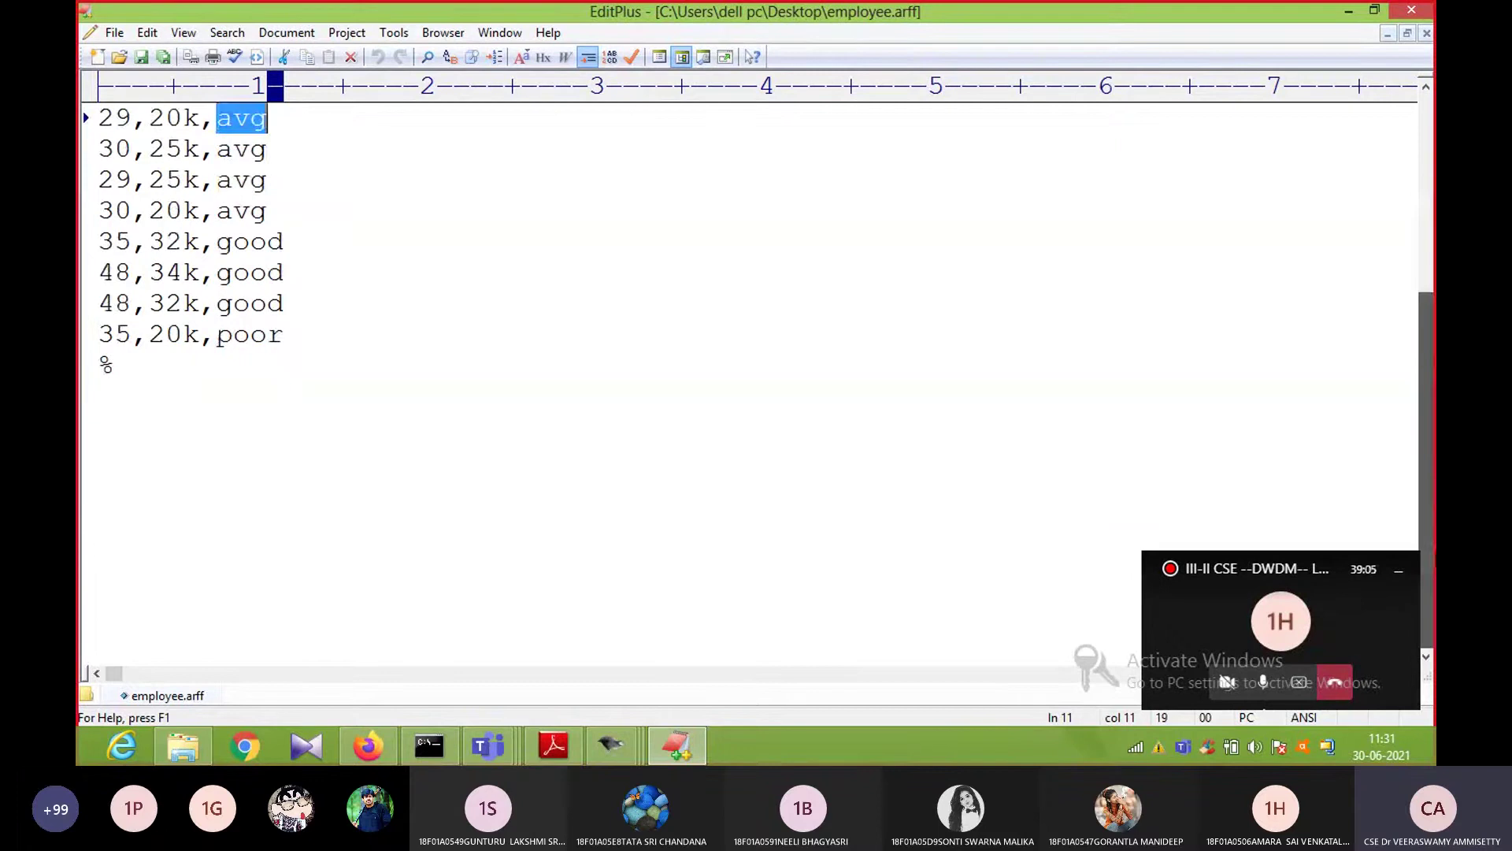
{"action": "scroll", "coordinate": [1430, 339], "scroll_direction": "up", "scroll_amount": 2}
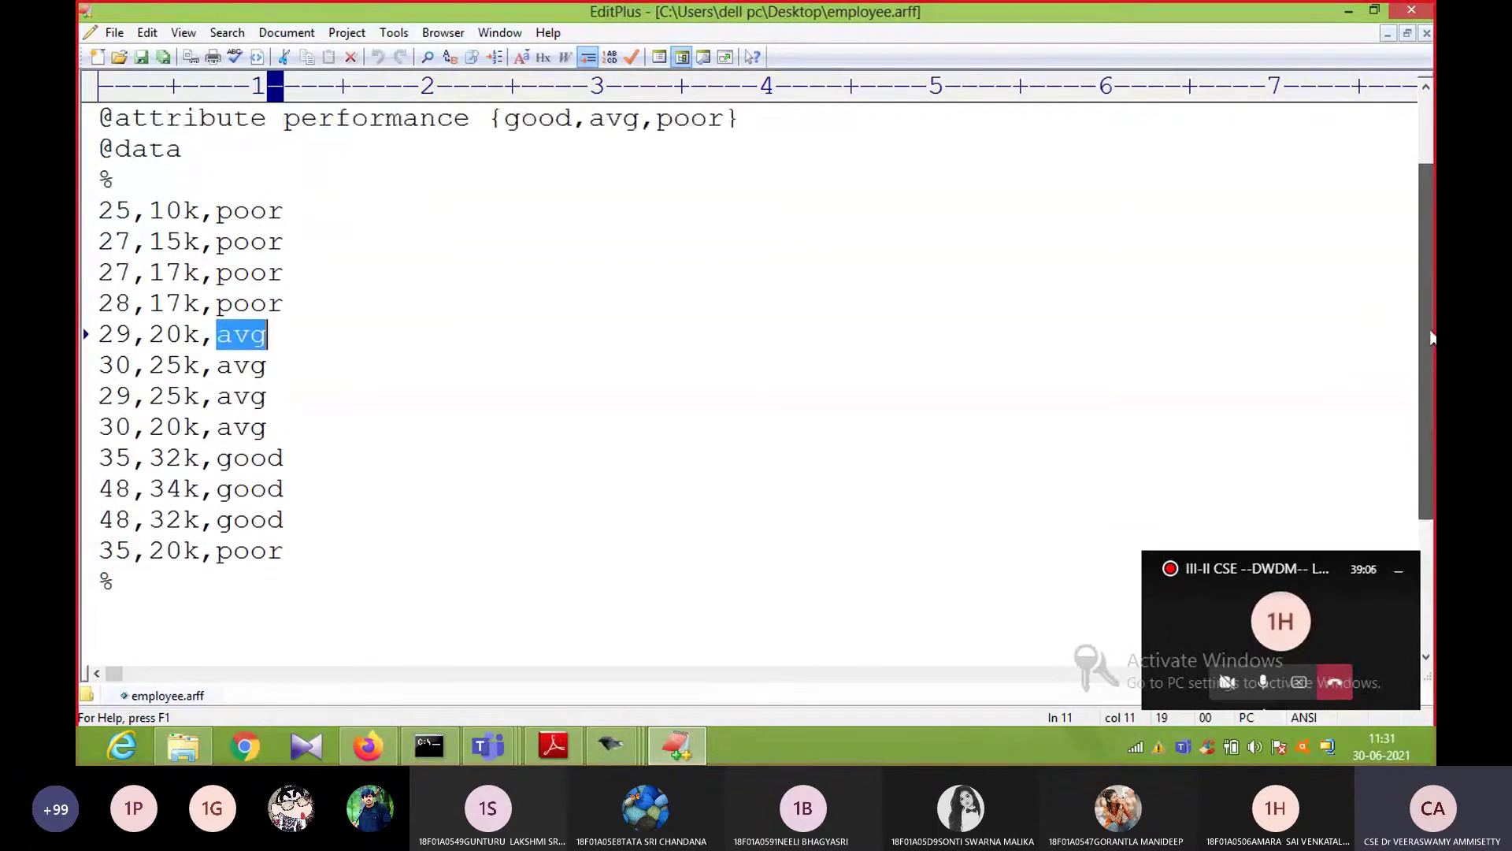
{"action": "left_click", "coordinate": [110, 581]}
{"action": "scroll", "coordinate": [1424, 119], "scroll_direction": "up", "scroll_amount": 1}
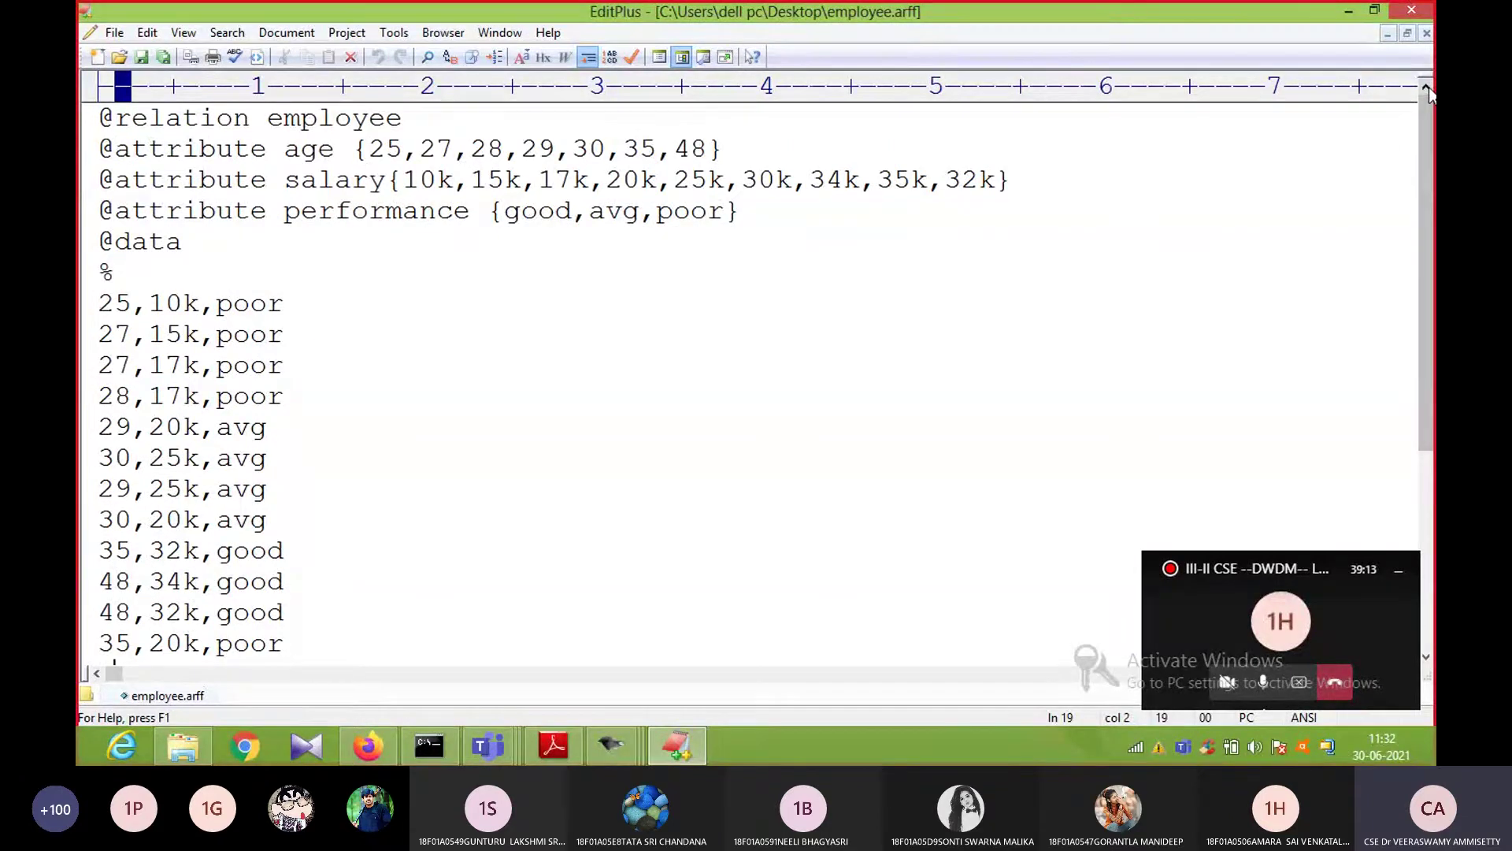
Step: Save the data file to the Desktop as employee.arff, replacing the existing file
{"action": "left_click", "coordinate": [118, 33]}
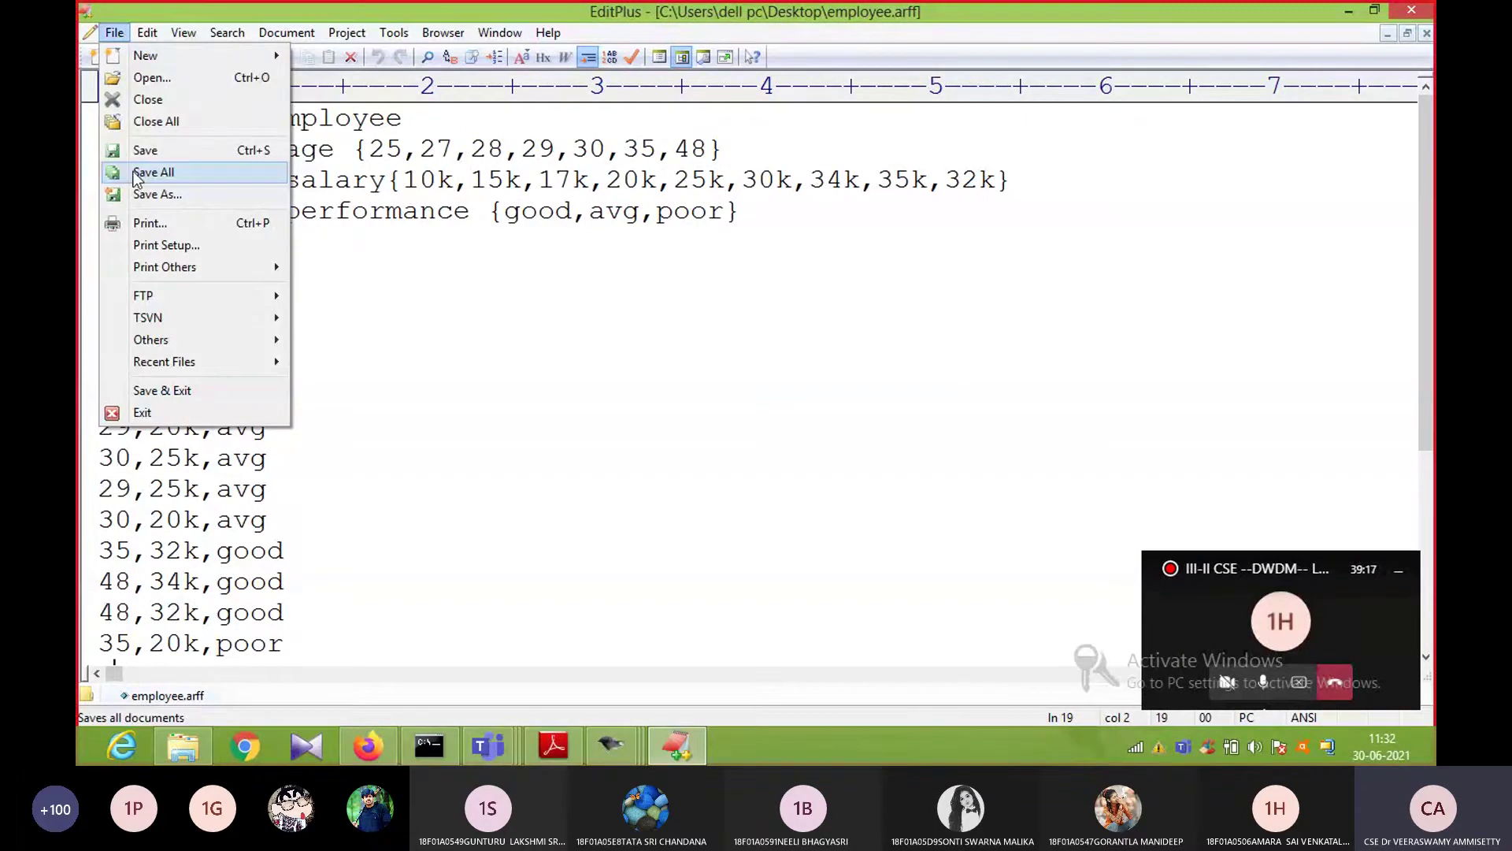
{"action": "left_click", "coordinate": [153, 194]}
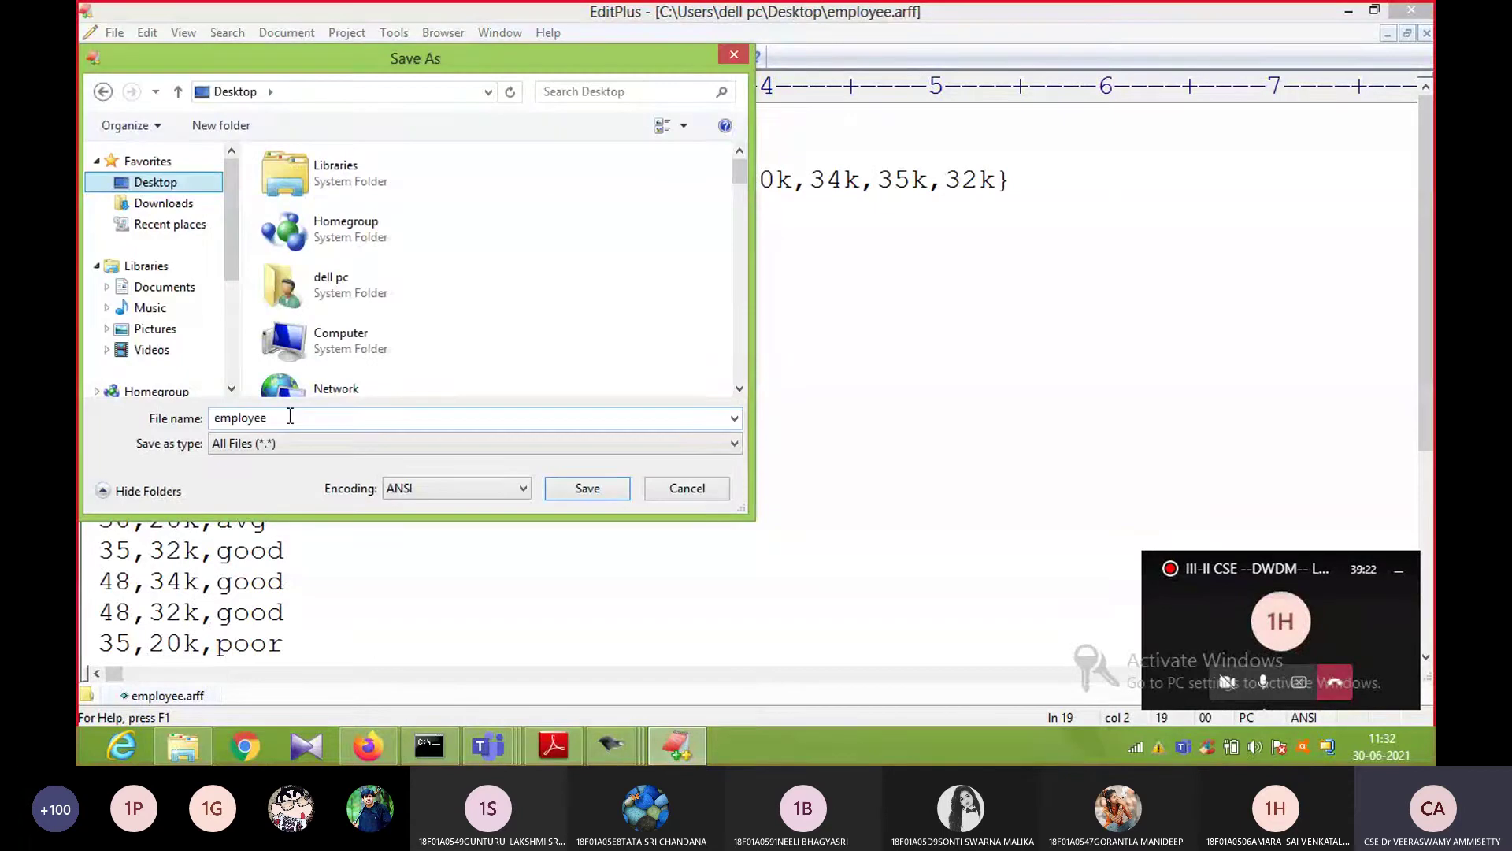
{"action": "double_click", "coordinate": [282, 412]}
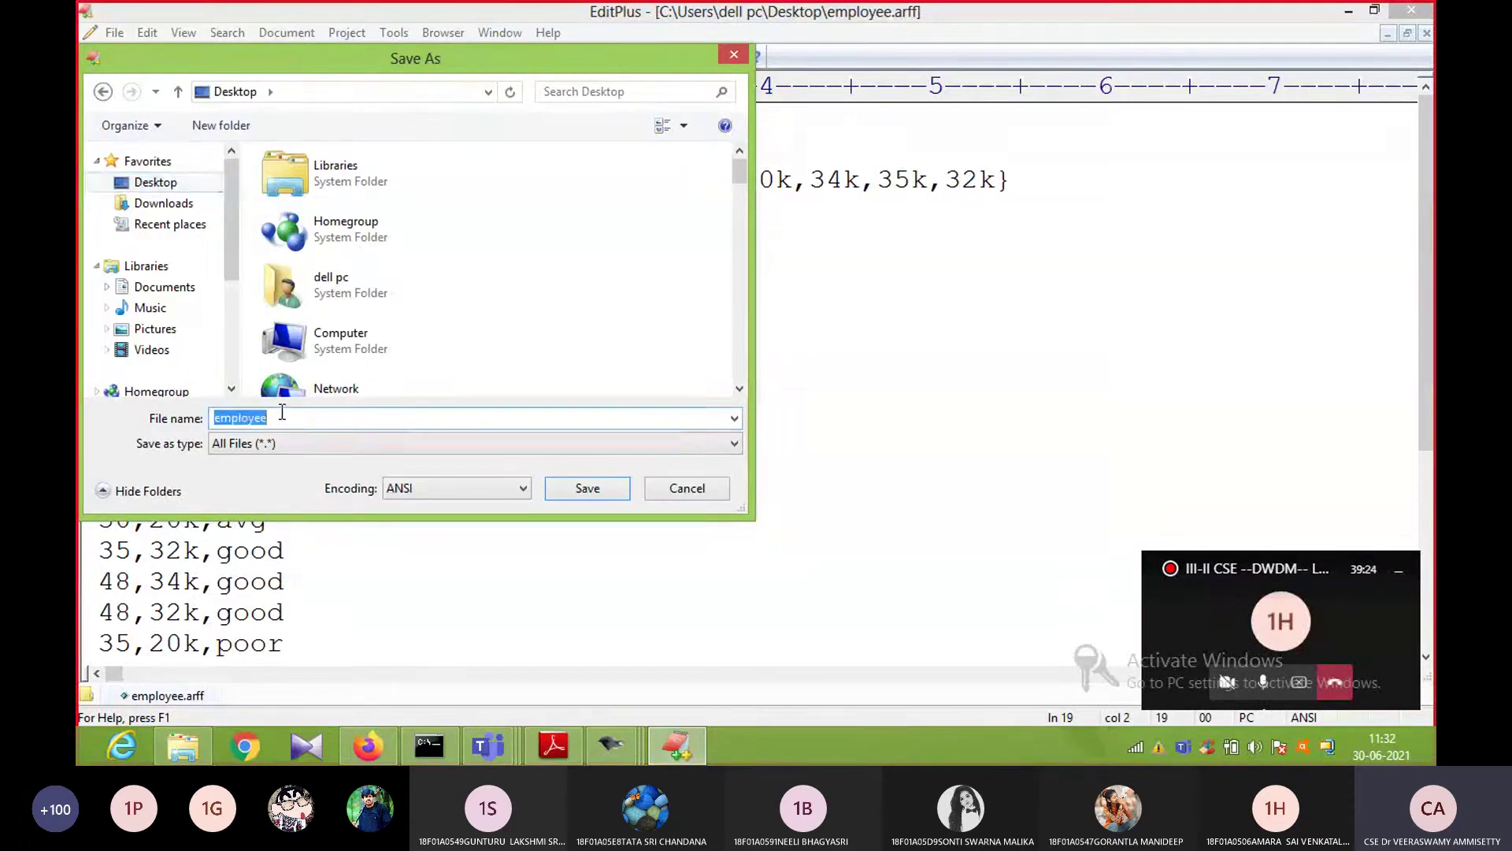
{"action": "left_click", "coordinate": [282, 413]}
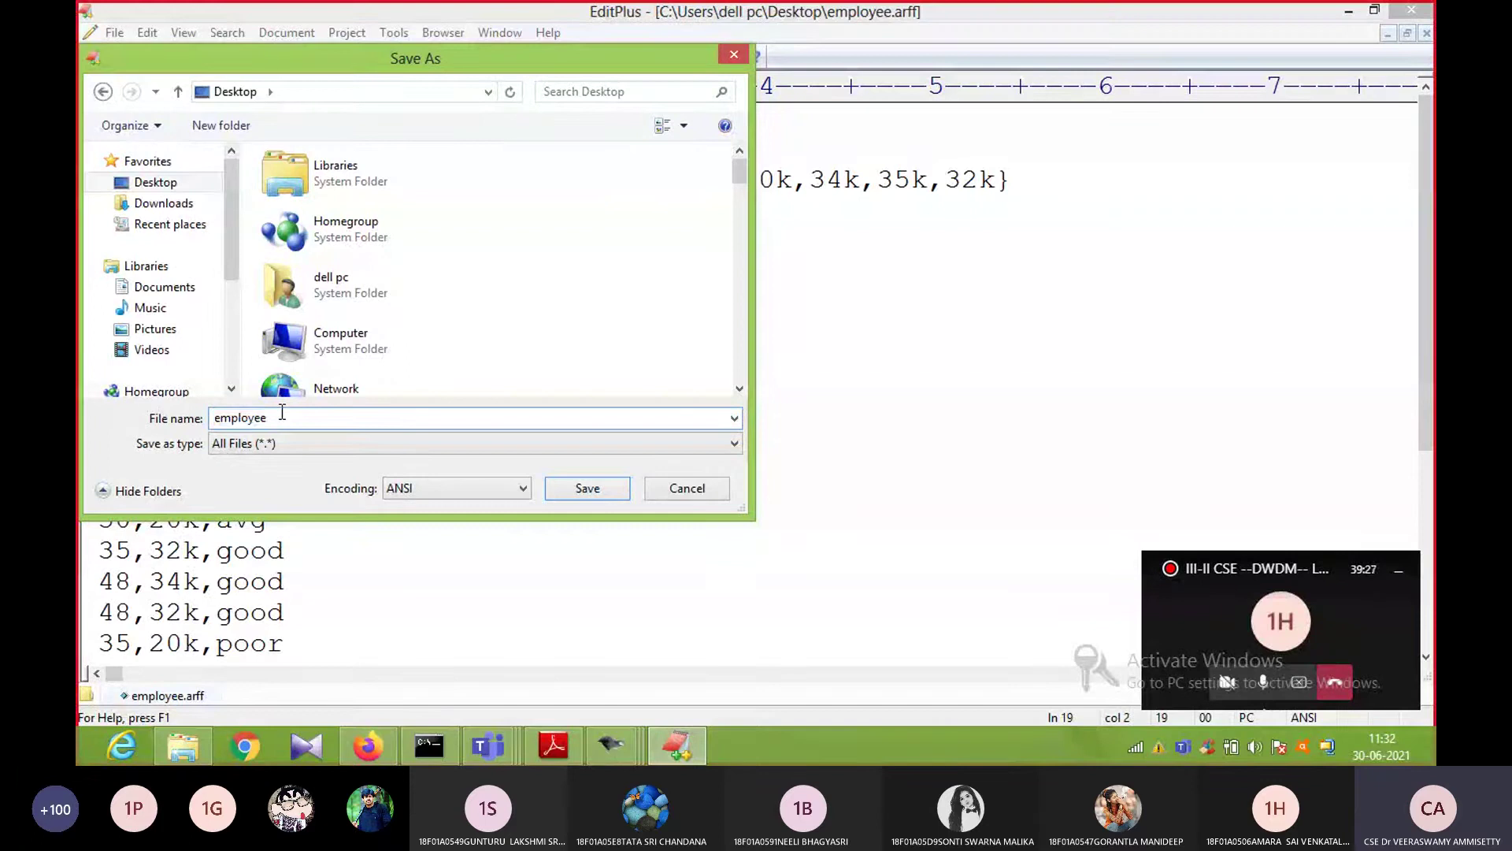
{"action": "type", "text": ".arff"}
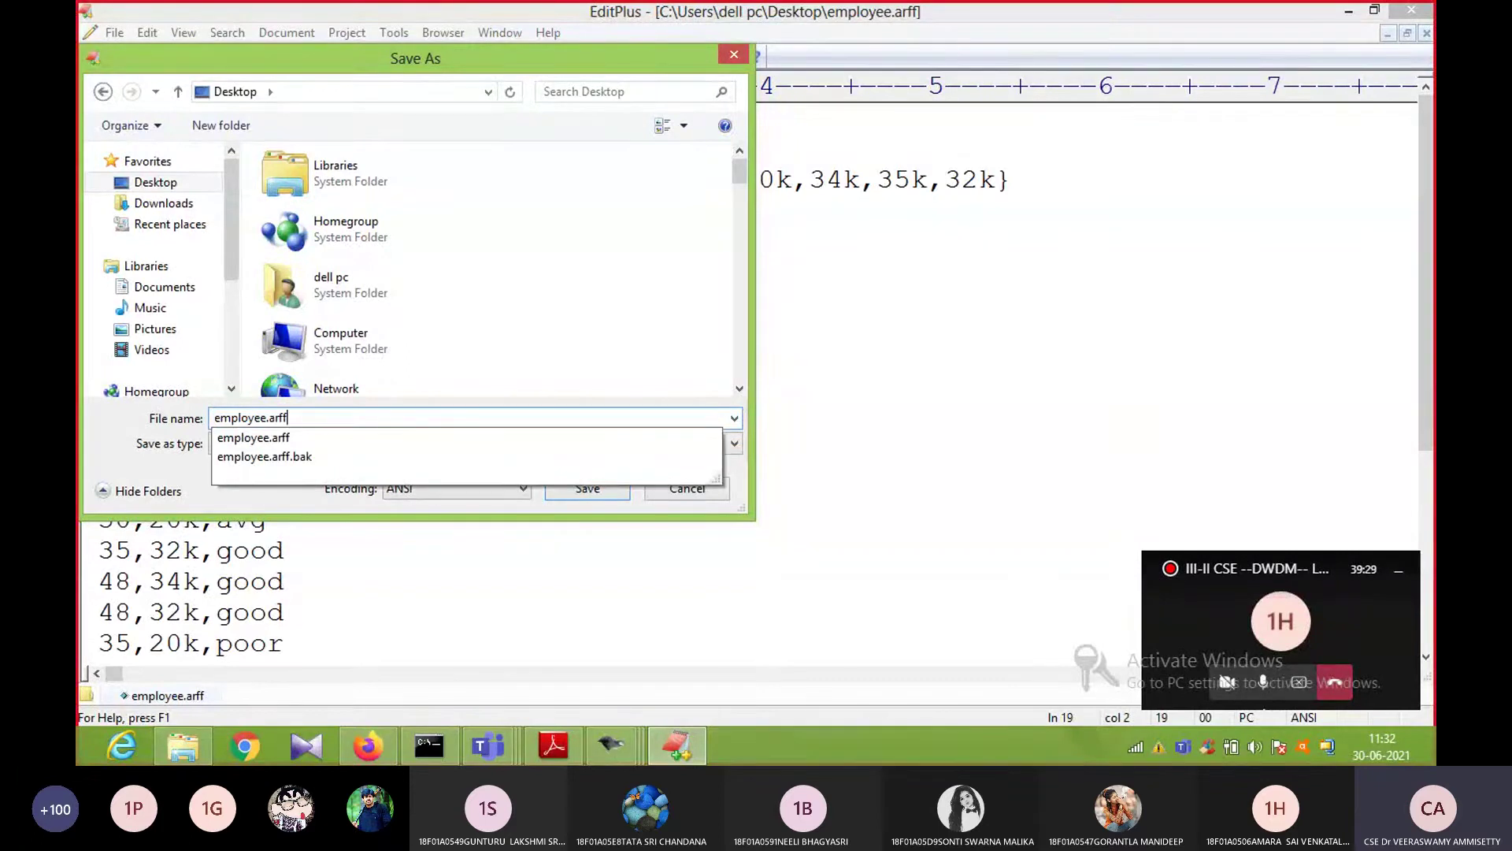
{"action": "left_click", "coordinate": [815, 363]}
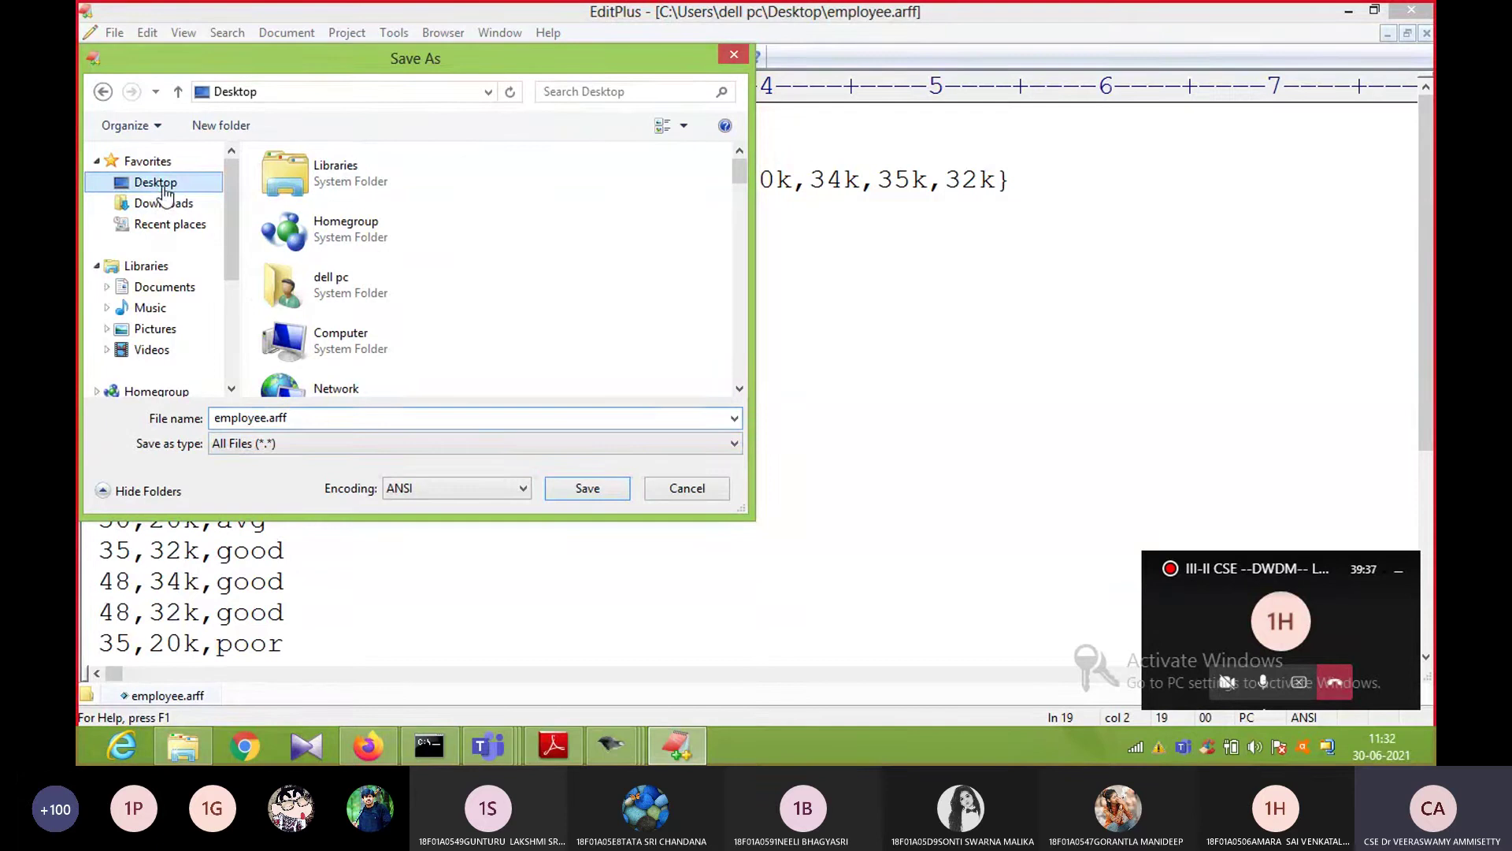
{"action": "left_click", "coordinate": [585, 489]}
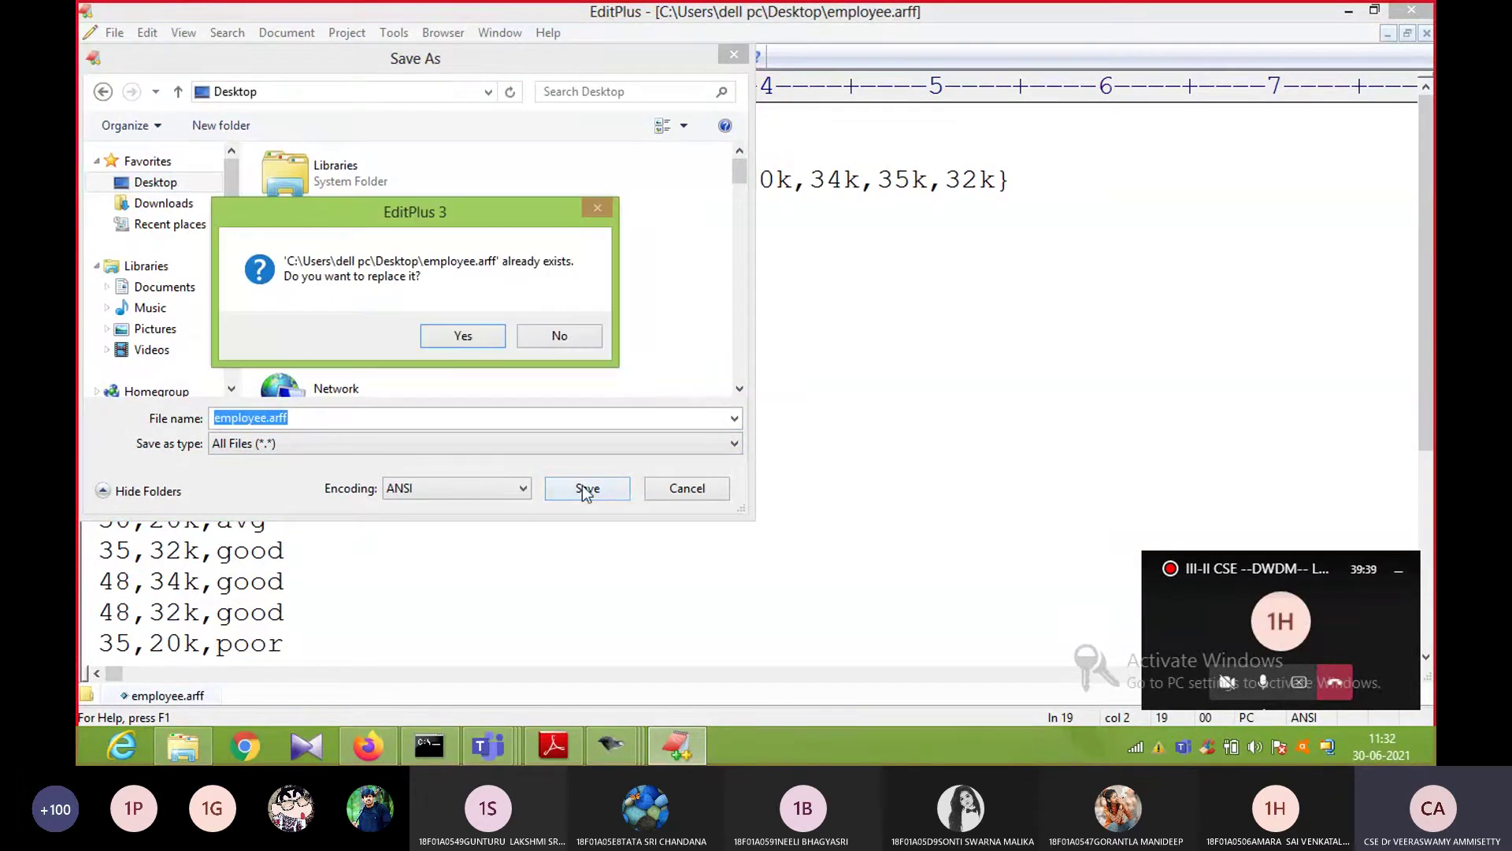
{"action": "left_click", "coordinate": [463, 336]}
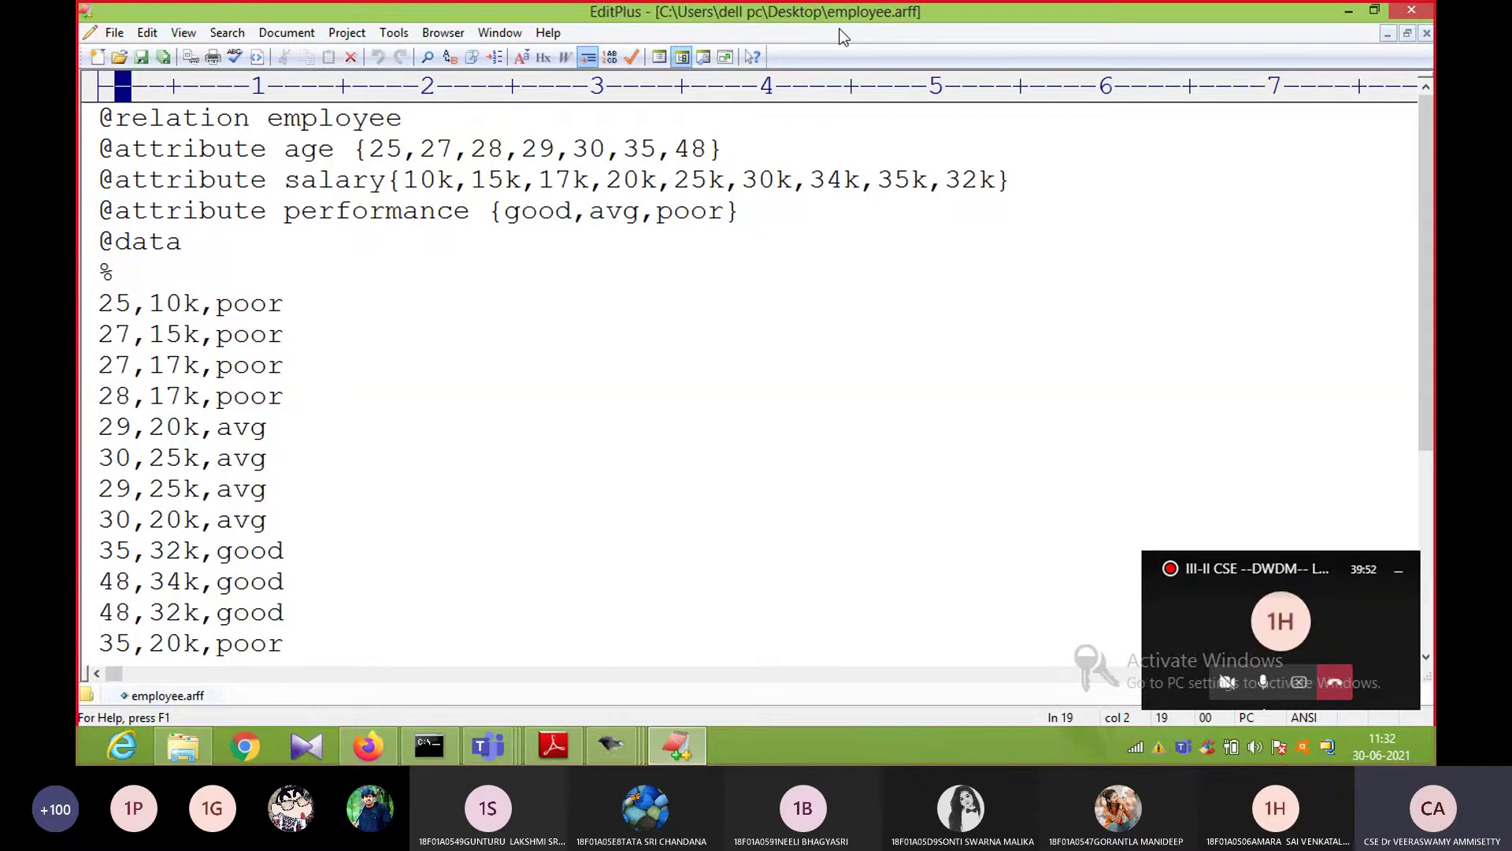
Step: Switch to Weka Explorer and load employee.arff from the Desktop as the current dataset
{"action": "mouse_move", "coordinate": [603, 749]}
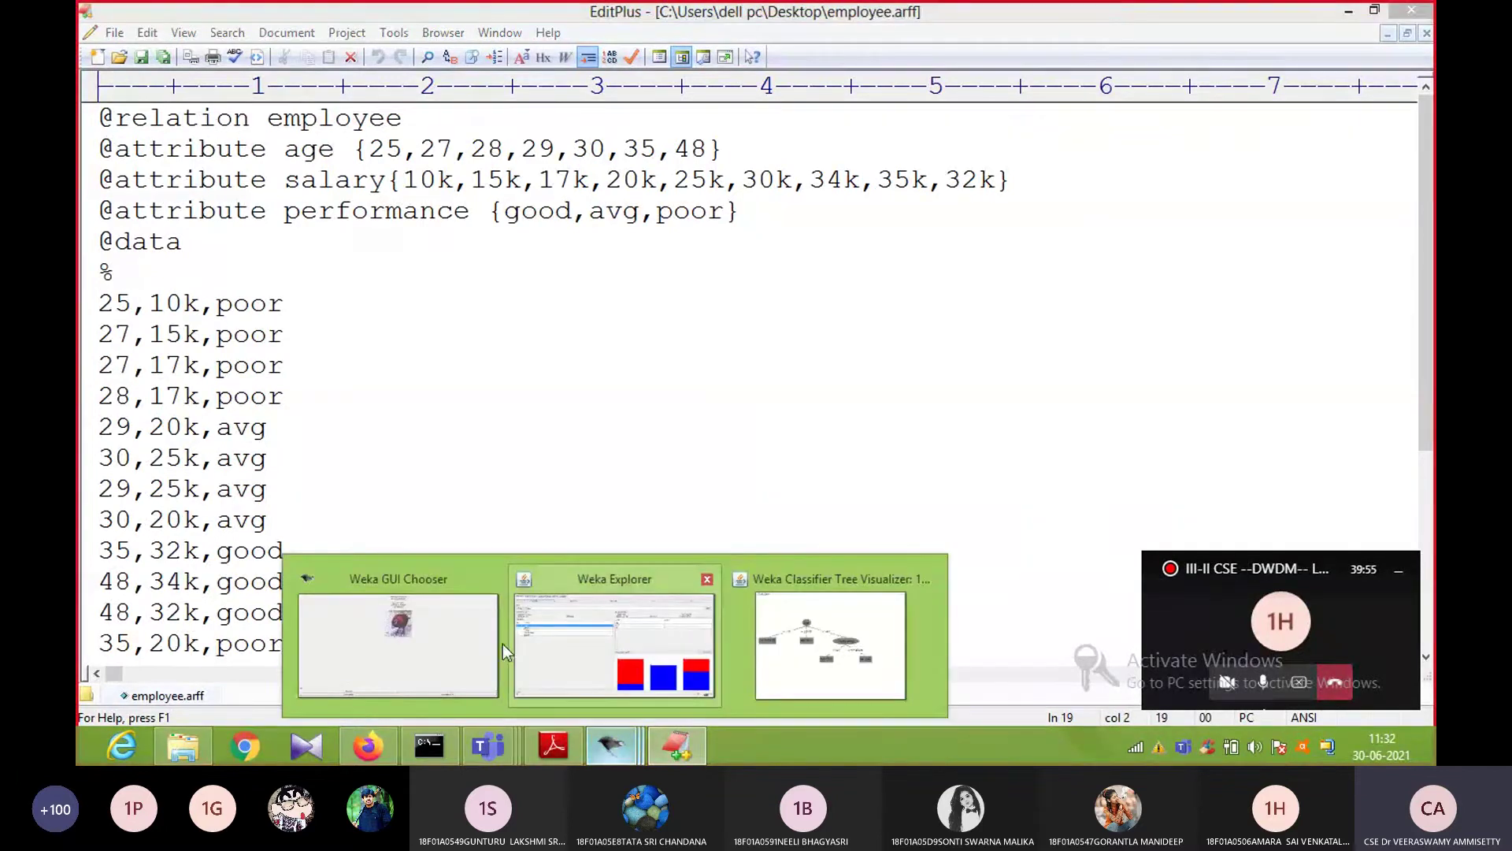
{"action": "left_click", "coordinate": [597, 675]}
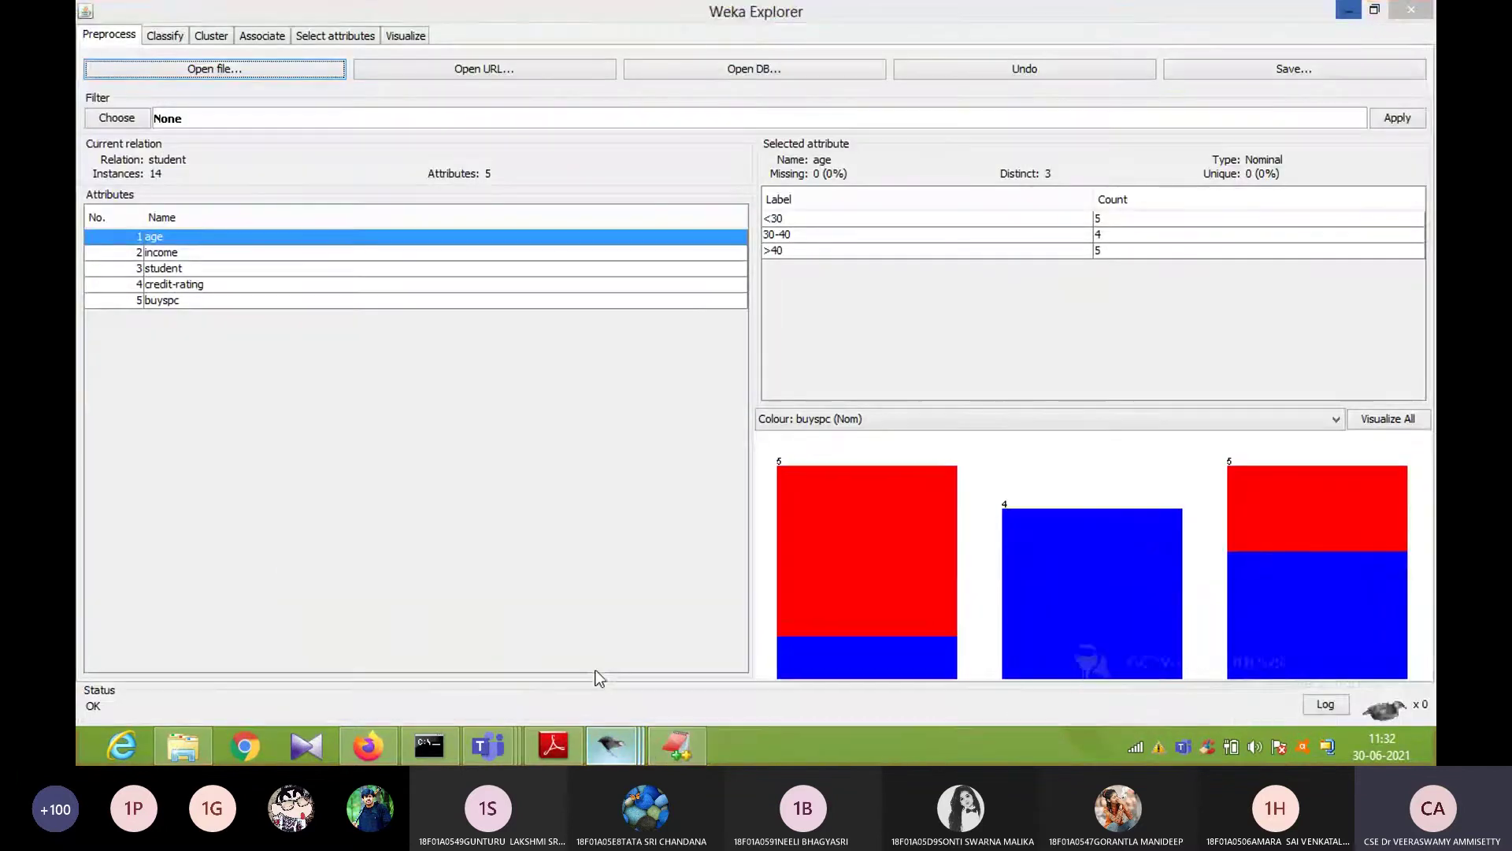
{"action": "left_click", "coordinate": [236, 75]}
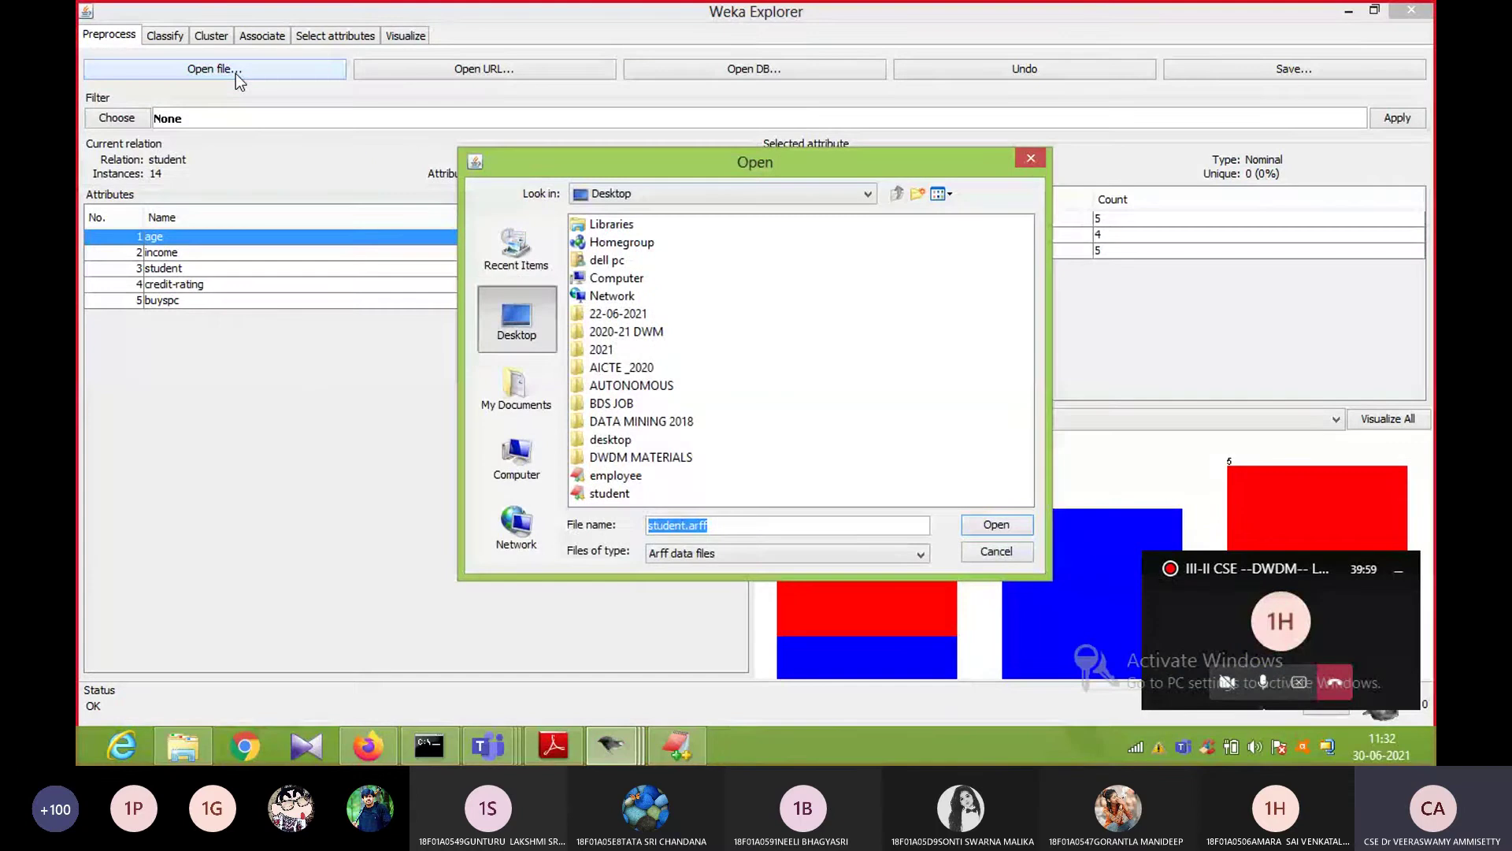
{"action": "left_click", "coordinate": [524, 325]}
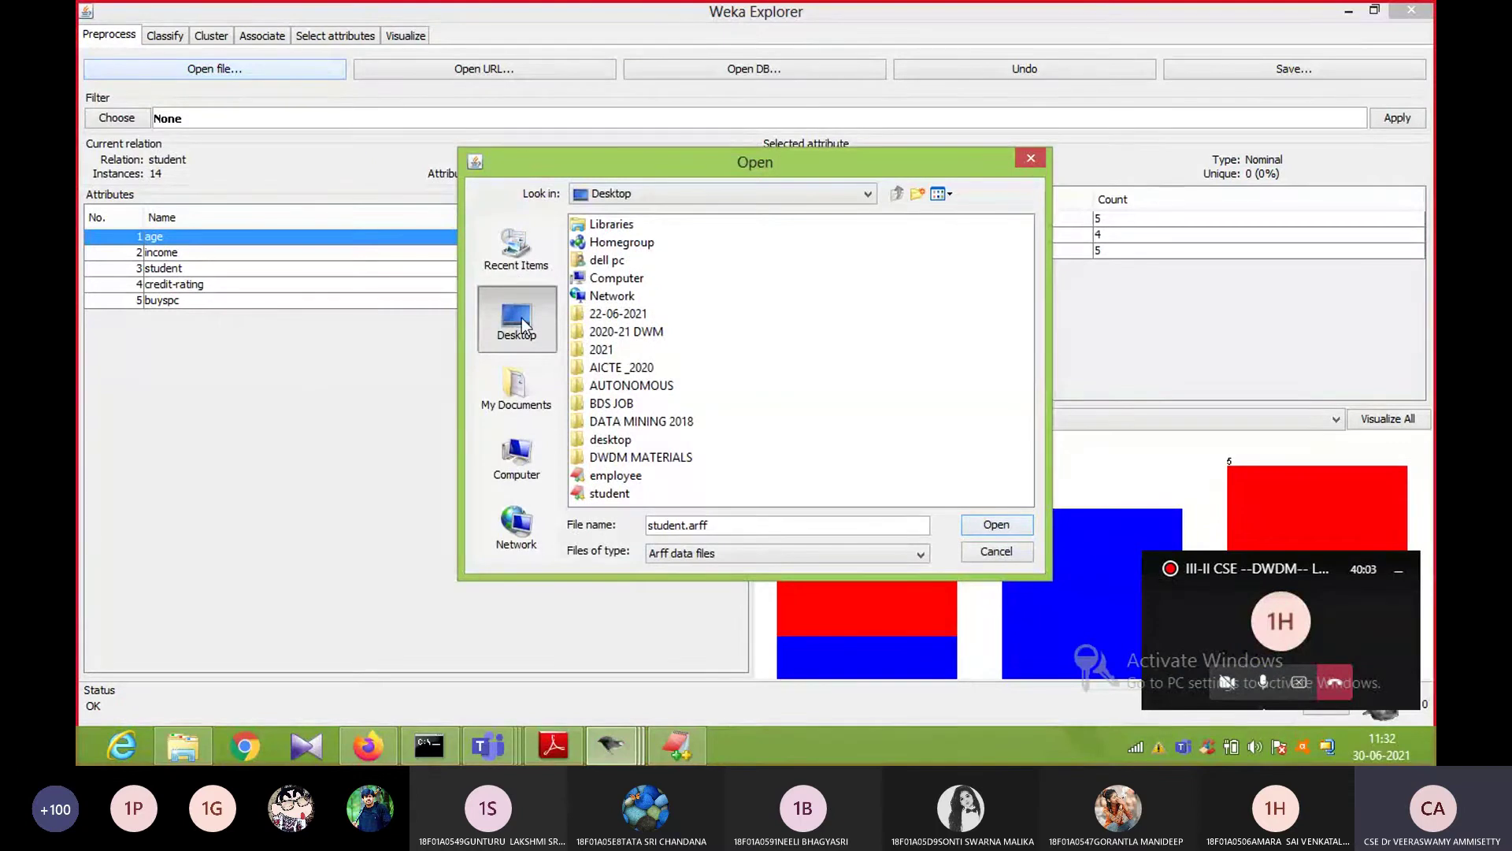
{"action": "left_click", "coordinate": [622, 477]}
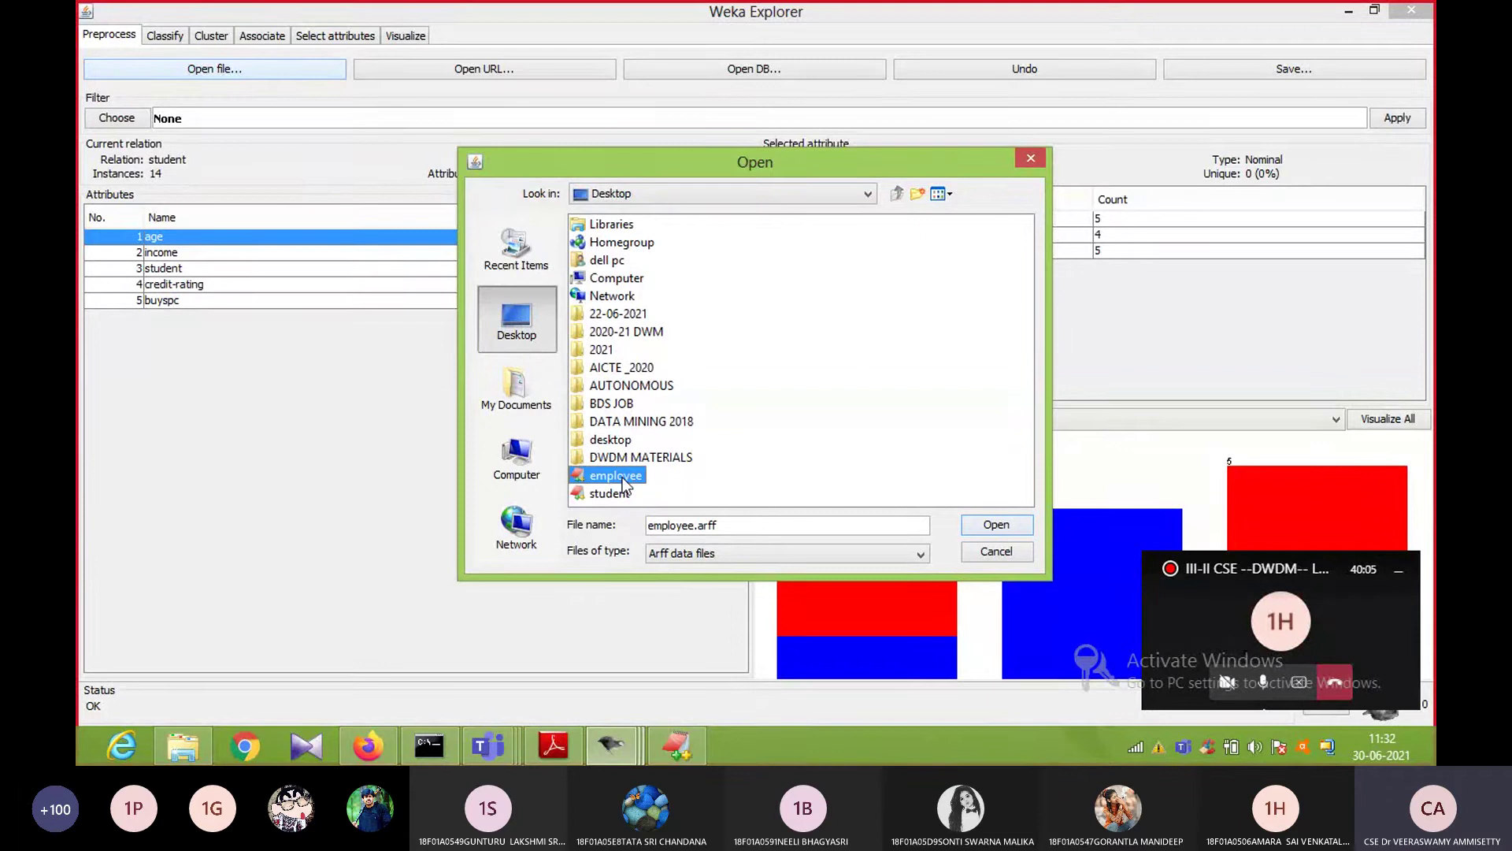
{"action": "left_click", "coordinate": [989, 518]}
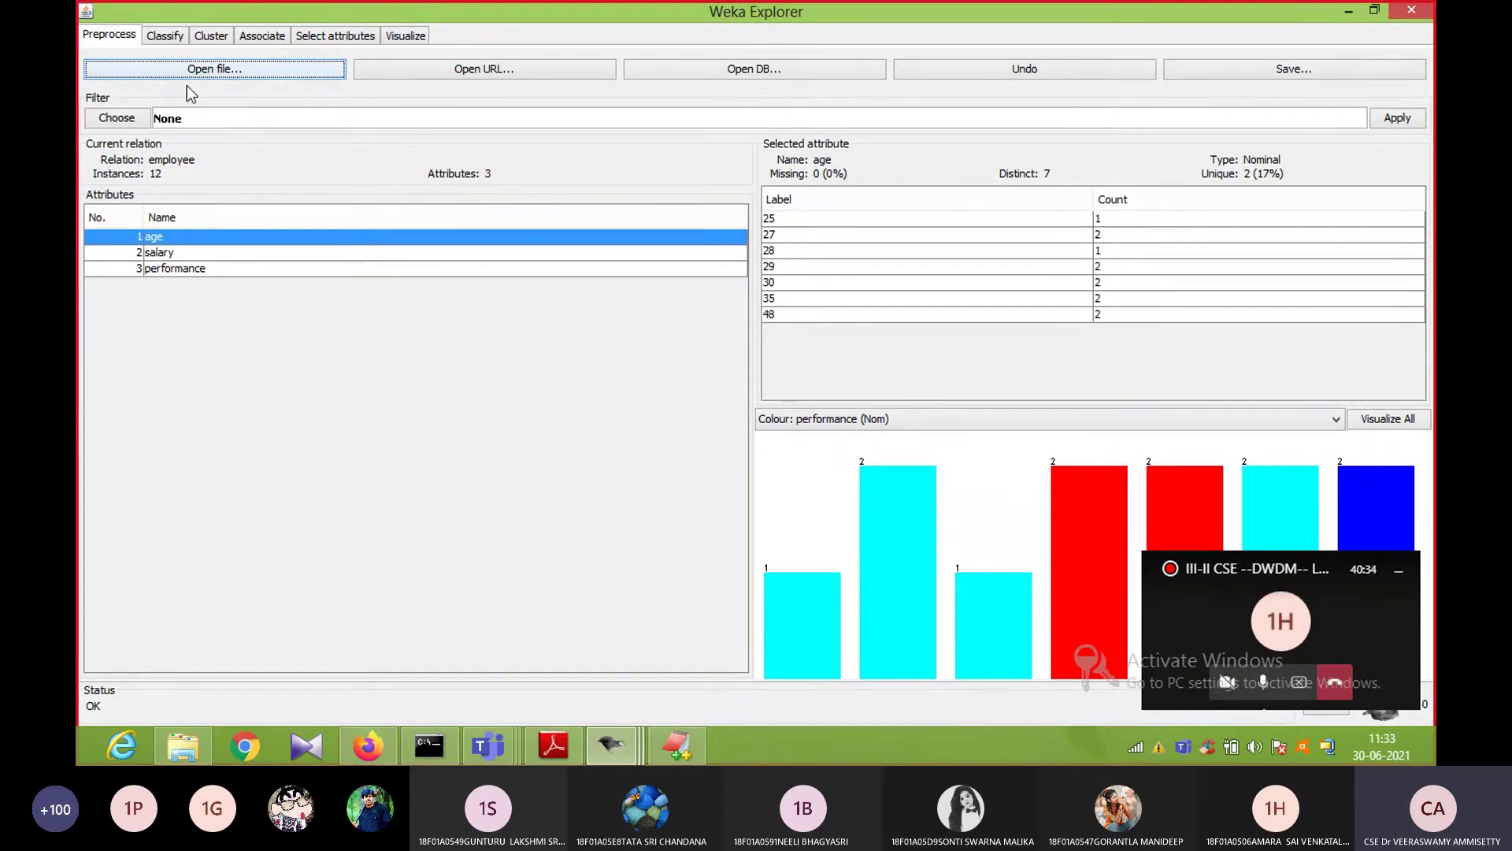
Step: Choose the J48 tree classifier and run it on the employee data with 10-fold cross-validation and performance as the class
{"action": "left_click", "coordinate": [164, 37]}
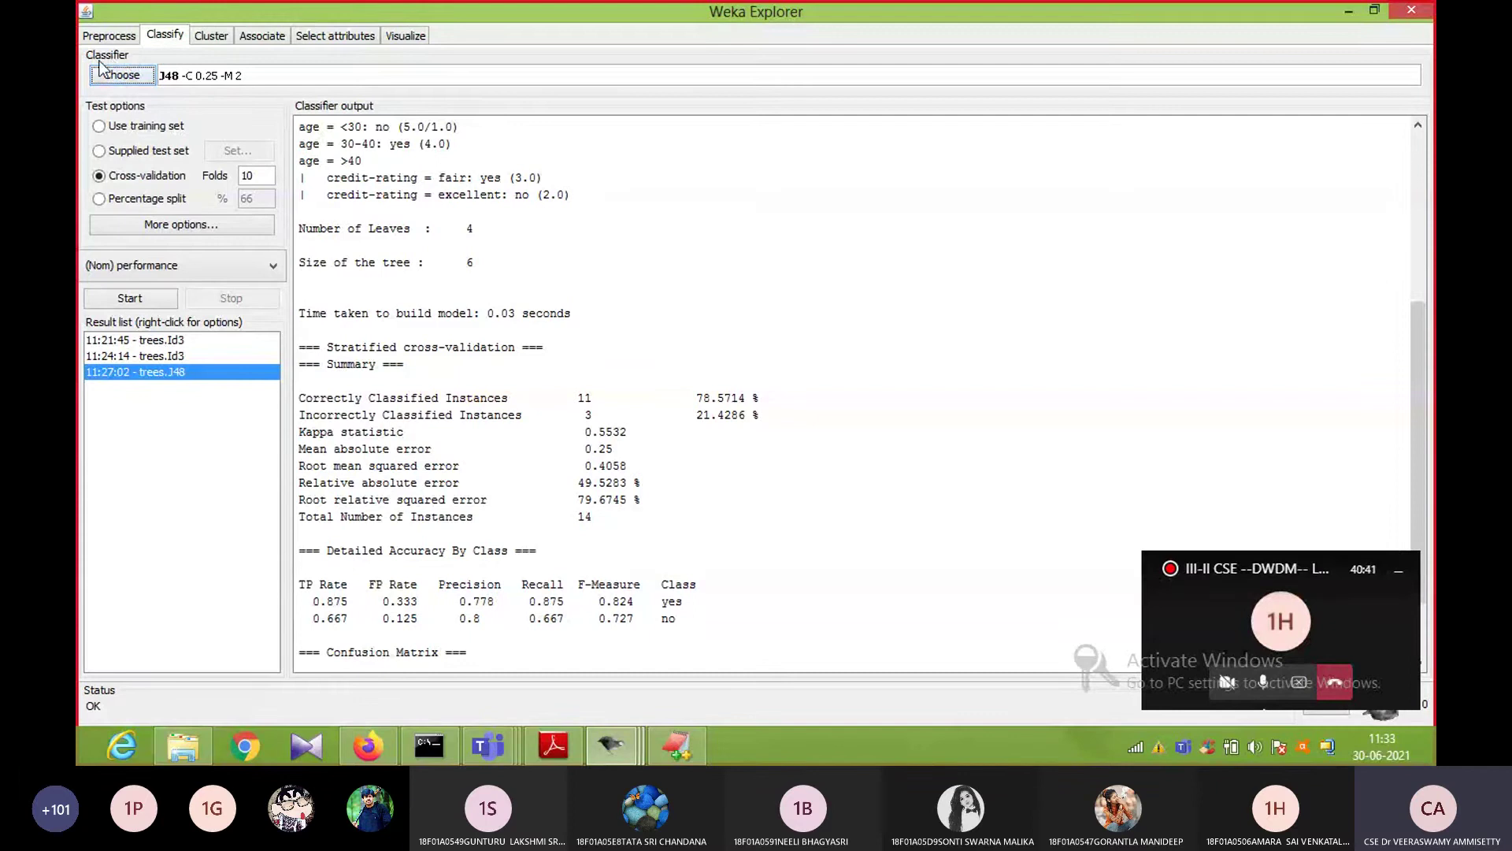
{"action": "left_click", "coordinate": [126, 77]}
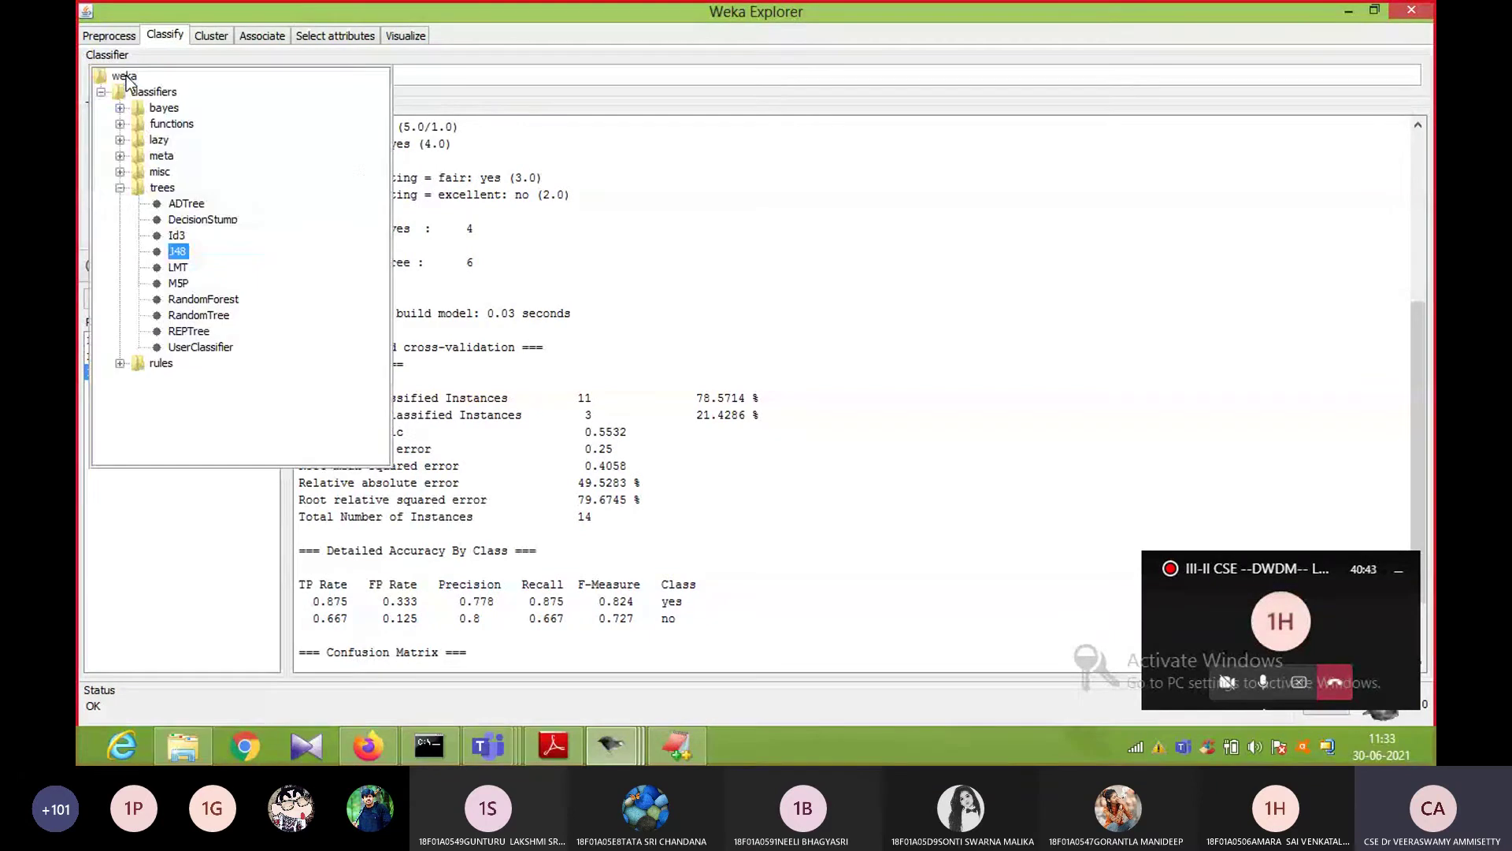
{"action": "left_click", "coordinate": [122, 186]}
{"action": "left_click", "coordinate": [119, 189]}
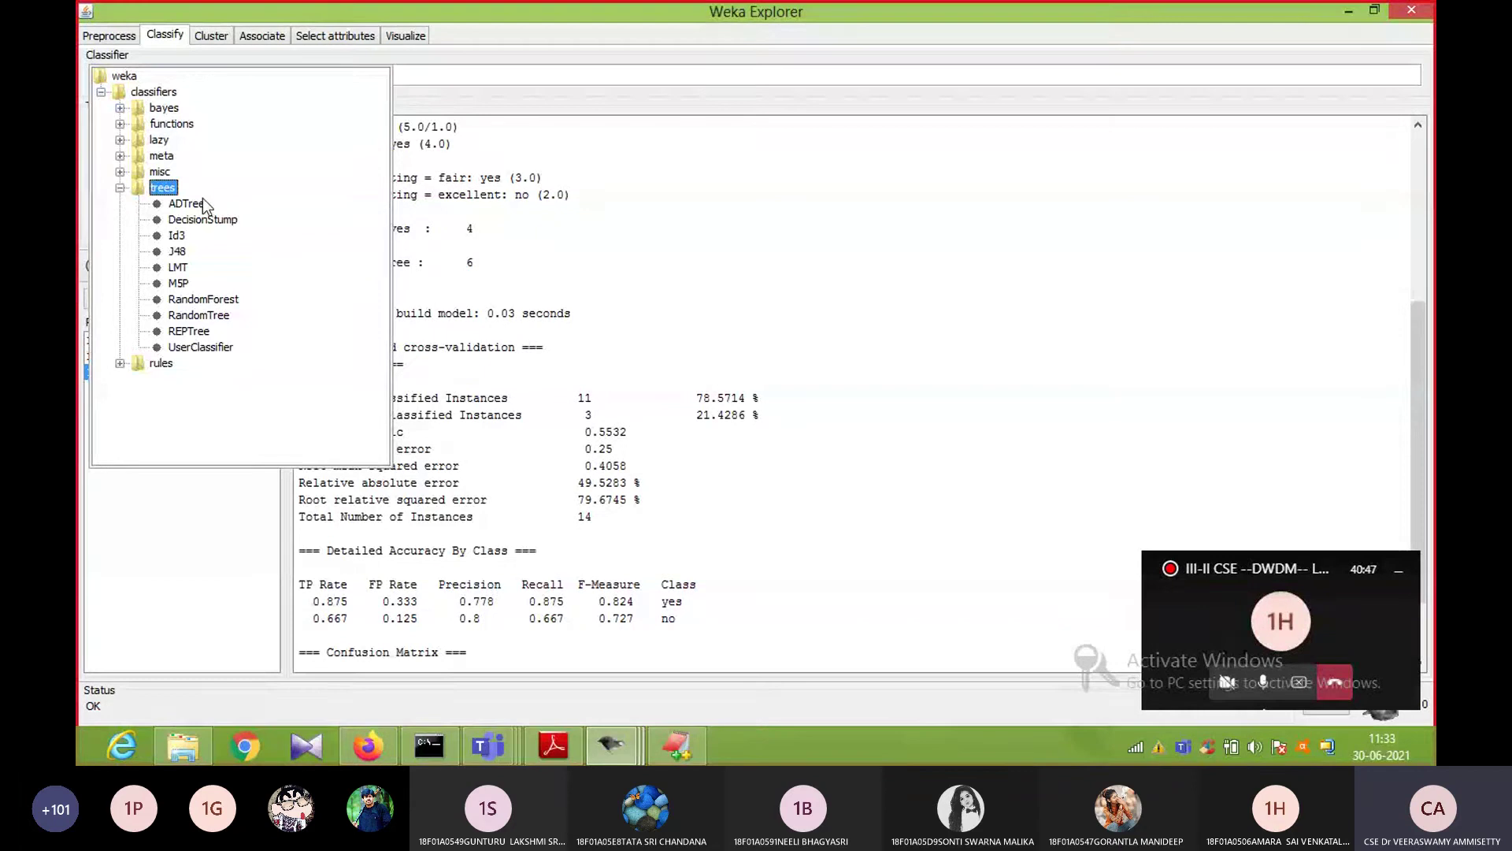
{"action": "left_click", "coordinate": [177, 251]}
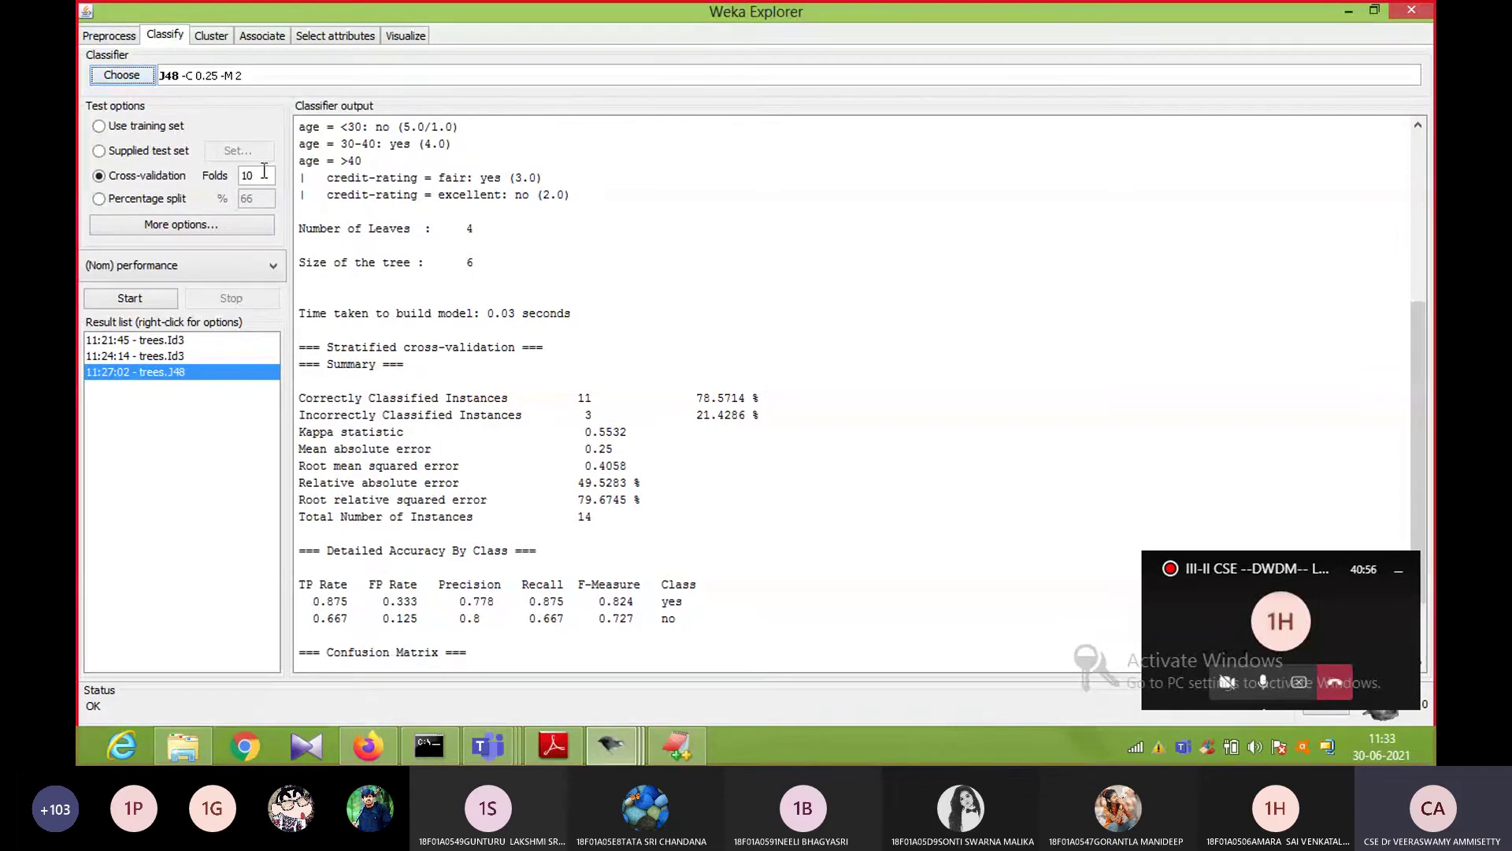
{"action": "left_click", "coordinate": [142, 301]}
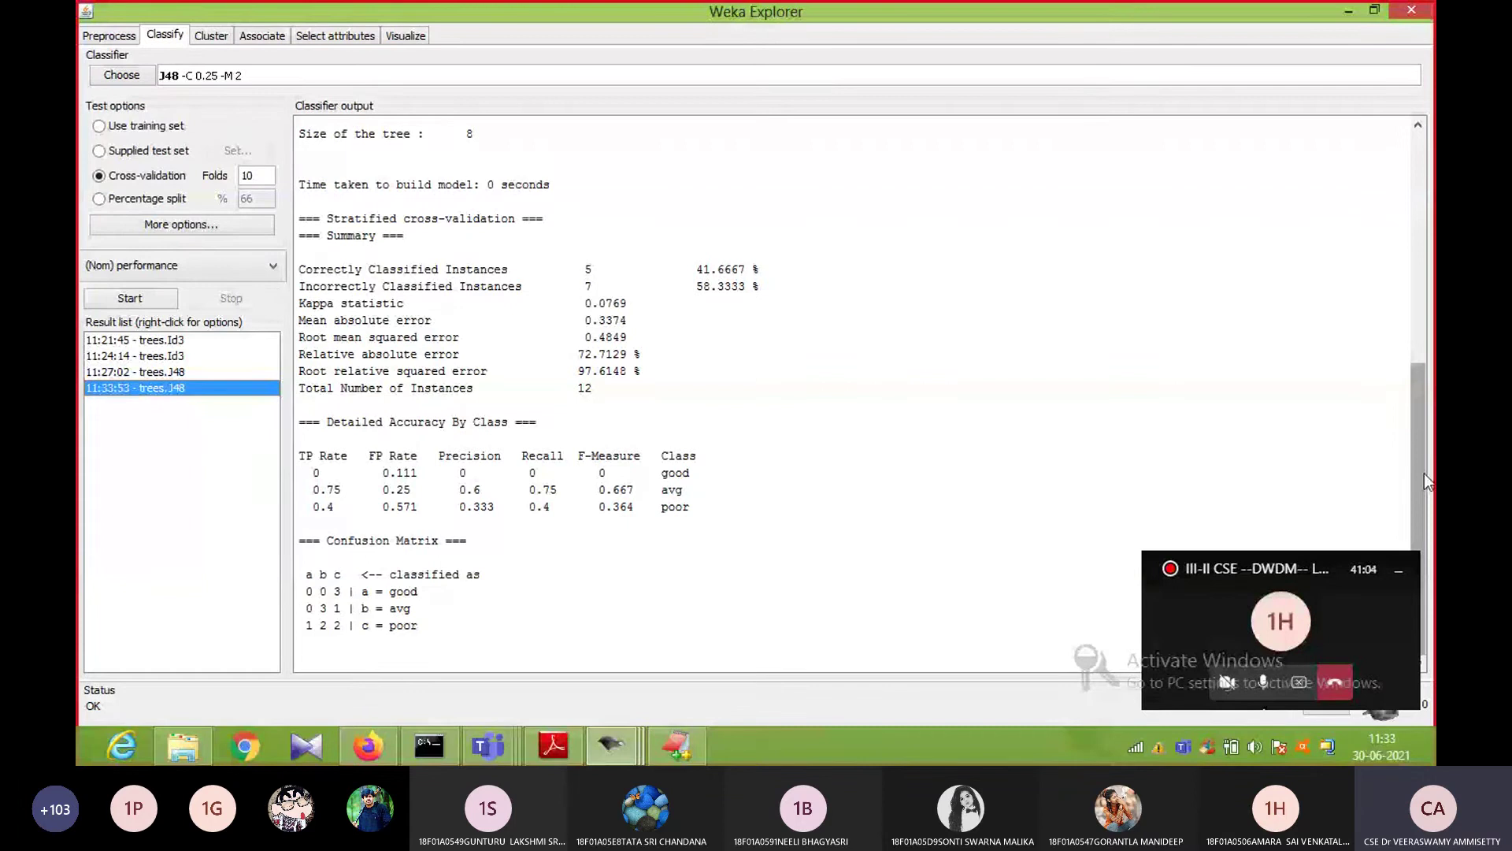
Step: Examine the J48 output: the model build time and the correctly and incorrectly classified instances
{"action": "left_click_drag", "start_coordinate": [1428, 482], "coordinate": [1399, 441]}
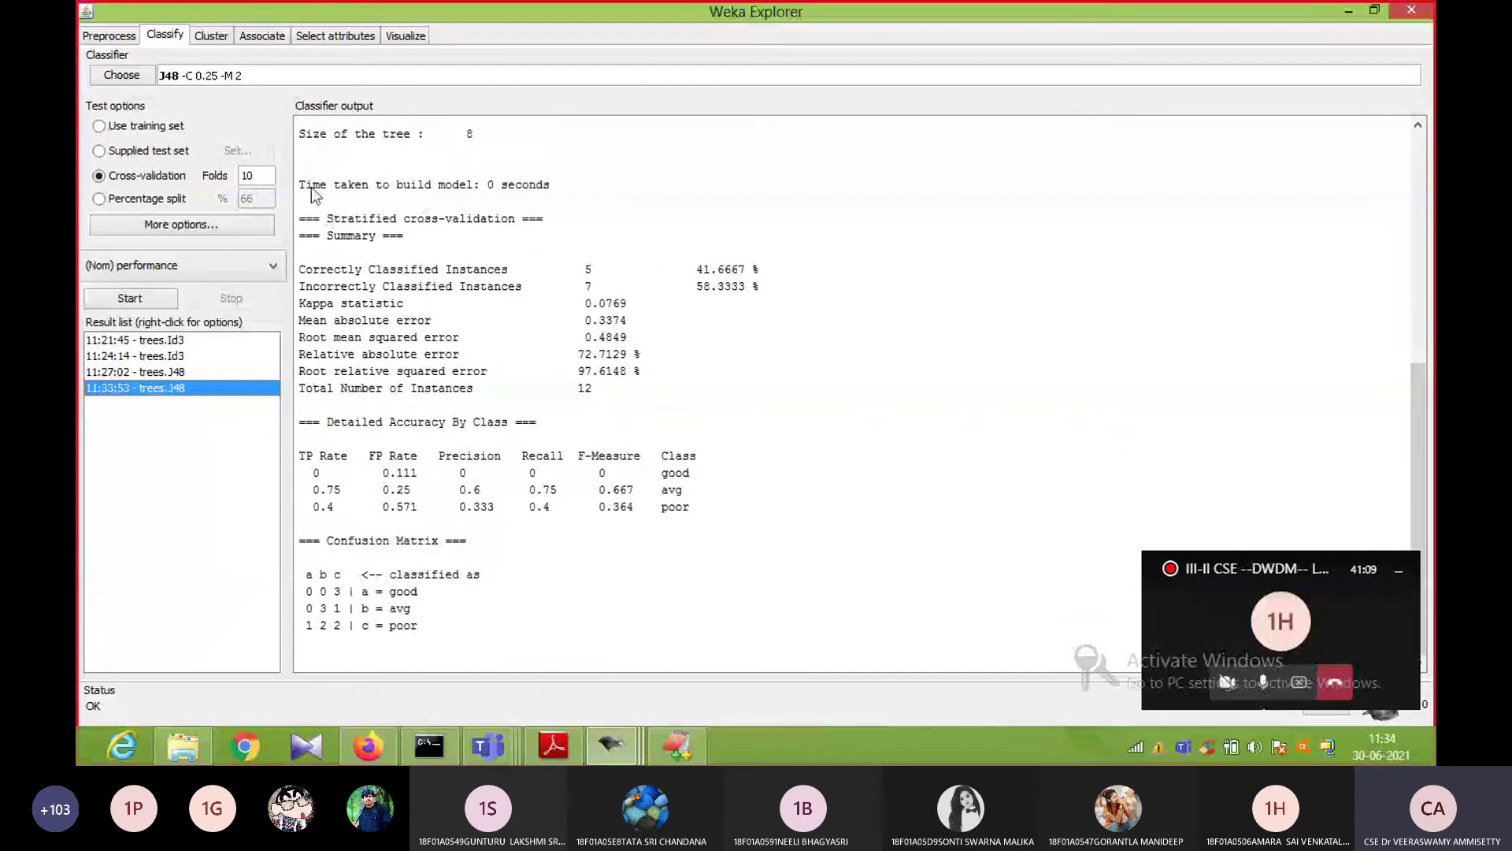
{"action": "left_click", "coordinate": [367, 167]}
{"action": "left_click_drag", "start_coordinate": [556, 172], "coordinate": [557, 189]}
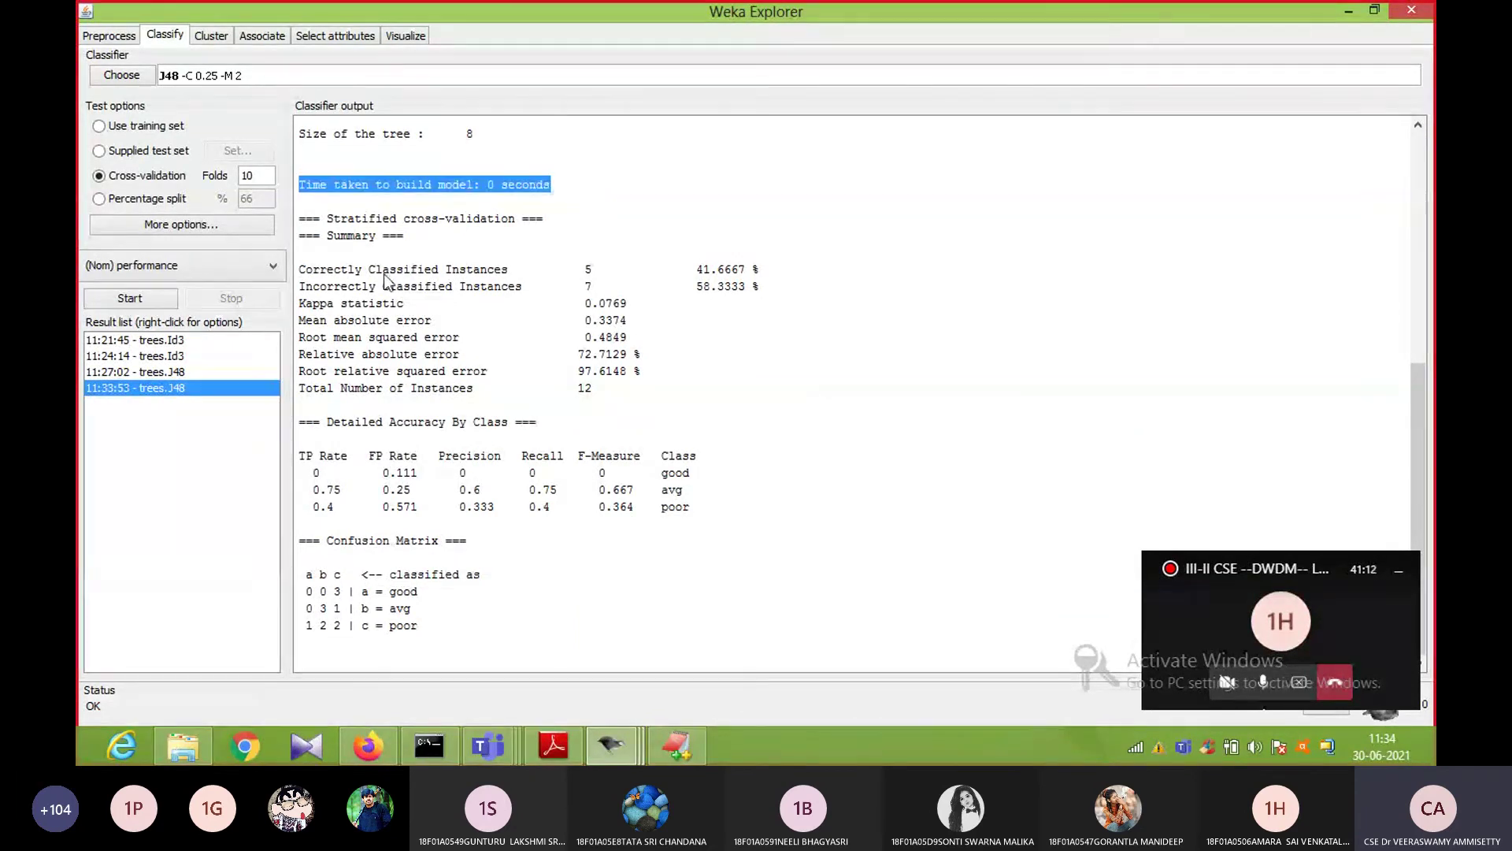
{"action": "left_click_drag", "start_coordinate": [306, 269], "coordinate": [772, 268]}
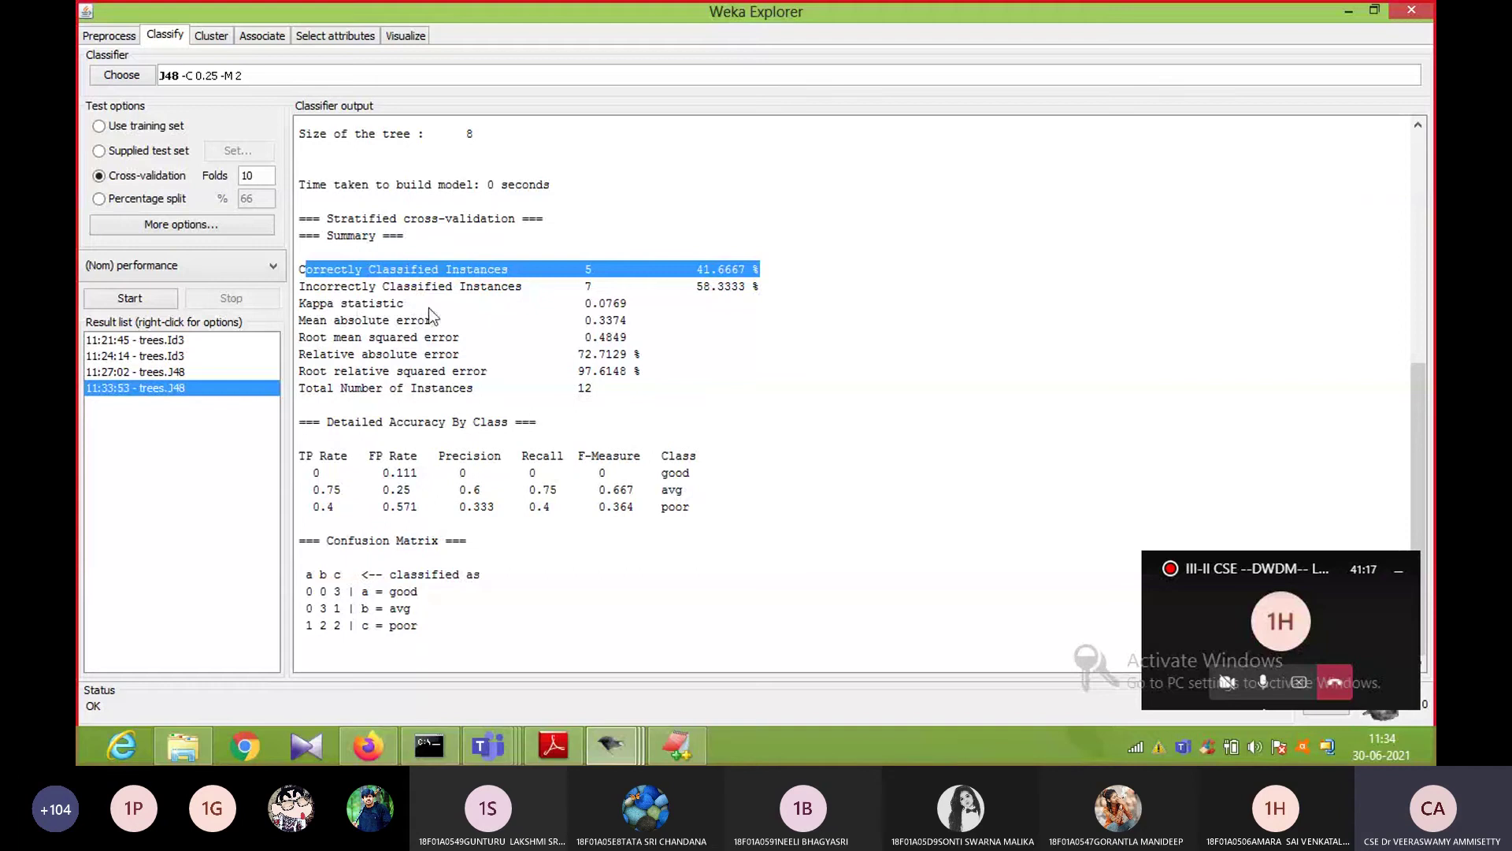
{"action": "left_click", "coordinate": [698, 288]}
{"action": "left_click_drag", "start_coordinate": [698, 286], "coordinate": [725, 291]}
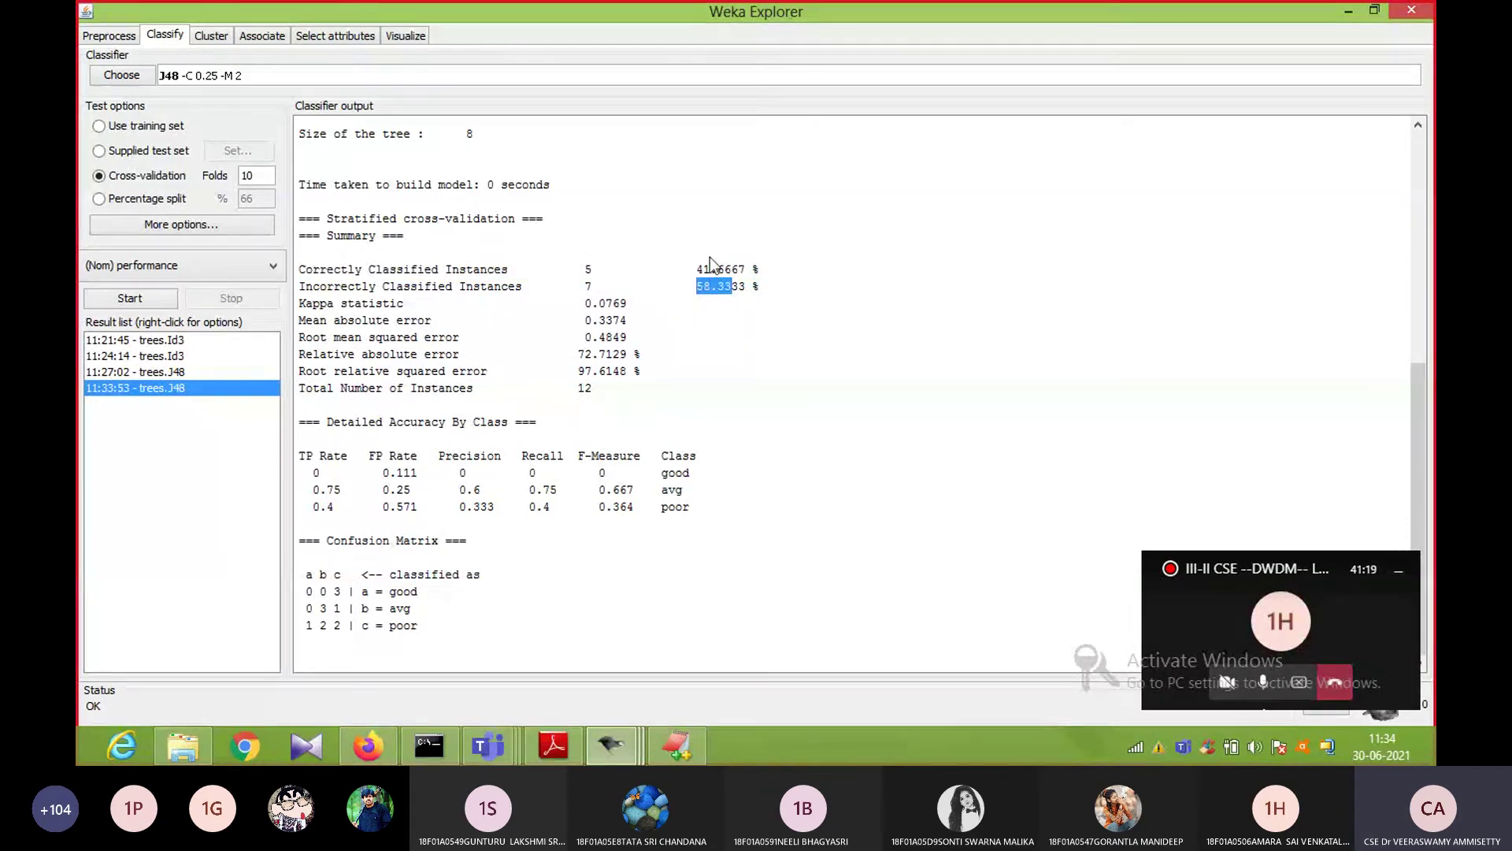
Step: Visualize the decision tree of the latest J48 result for the employee data and slightly narrow its window
{"action": "right_click", "coordinate": [203, 394]}
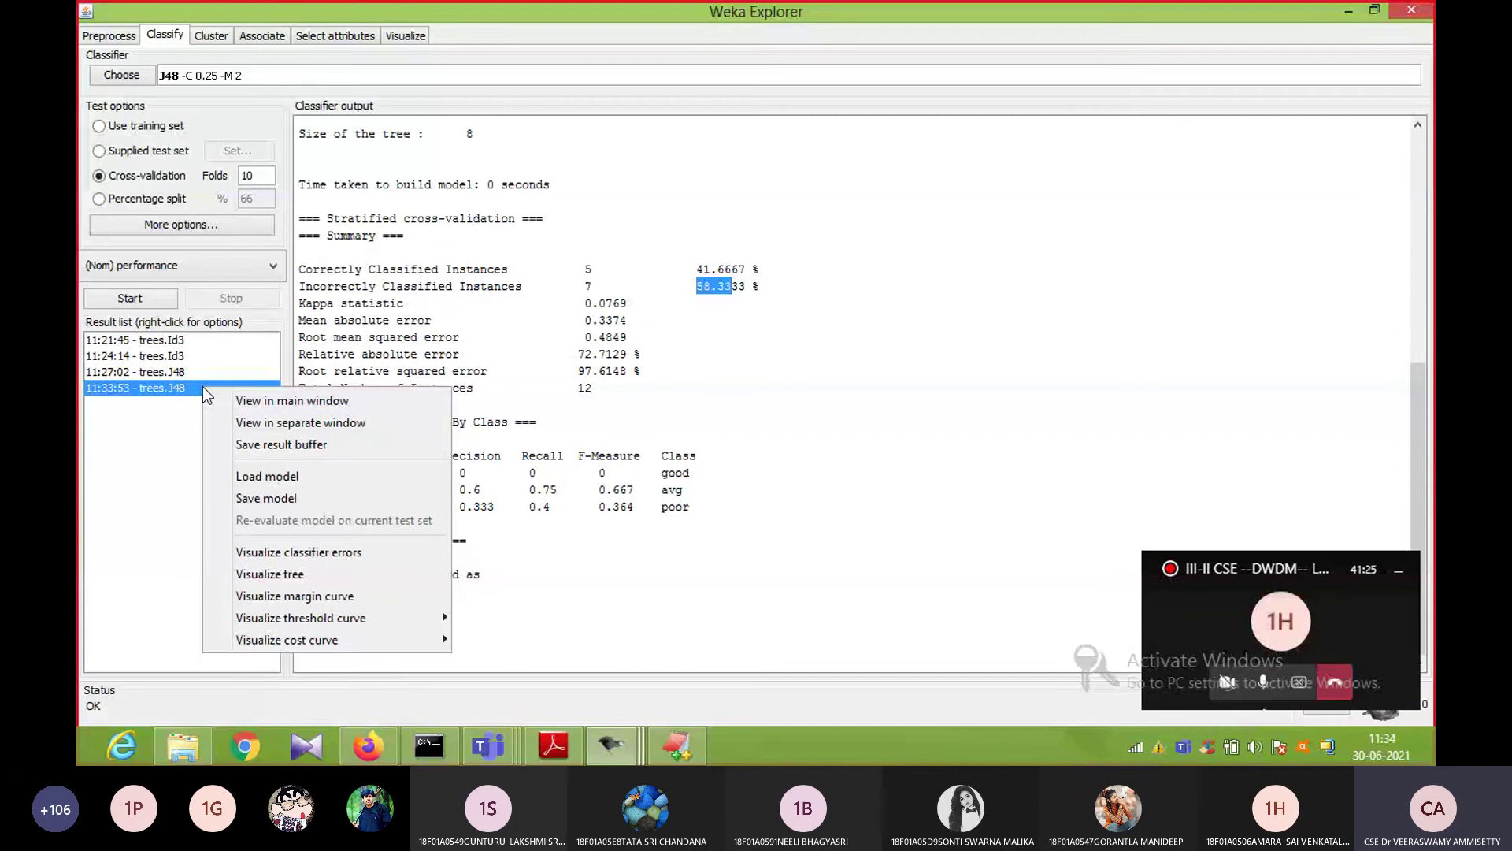
{"action": "left_click", "coordinate": [269, 573]}
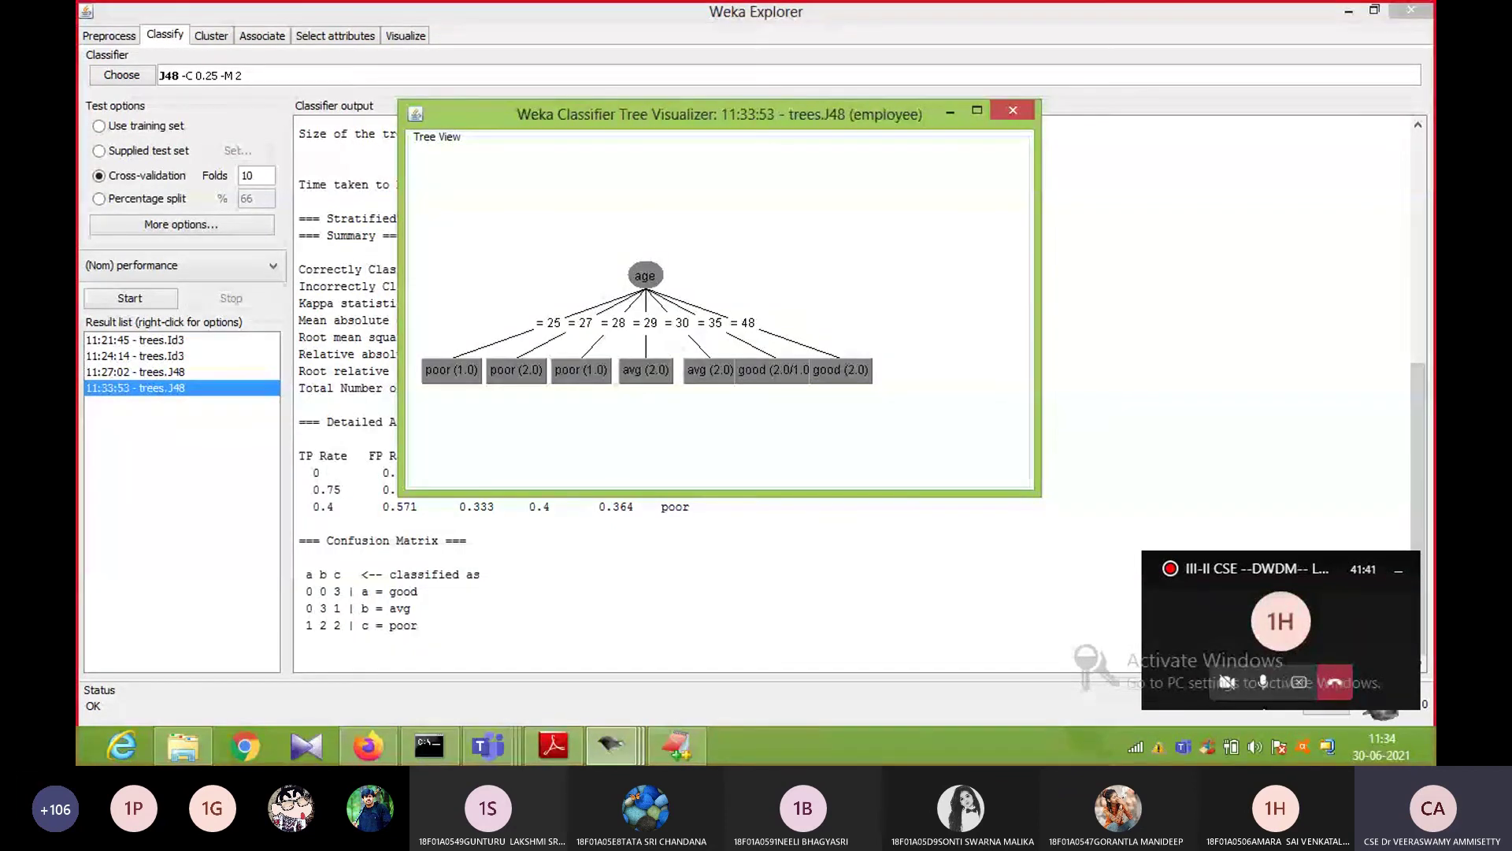
{"action": "left_click_drag", "start_coordinate": [1039, 307], "coordinate": [1049, 307]}
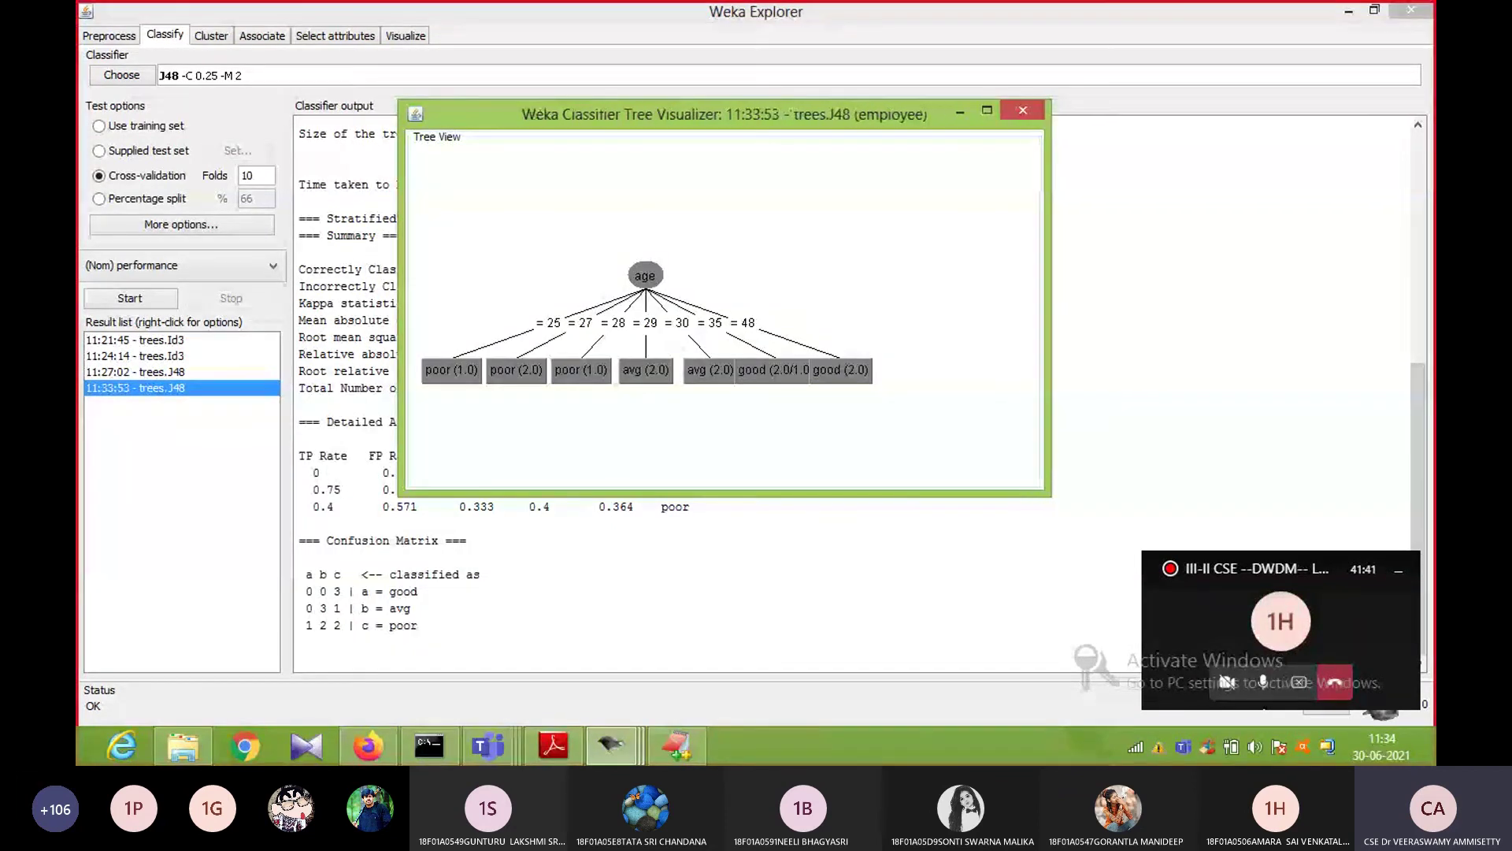
{"action": "left_click_drag", "start_coordinate": [1050, 469], "coordinate": [1017, 469]}
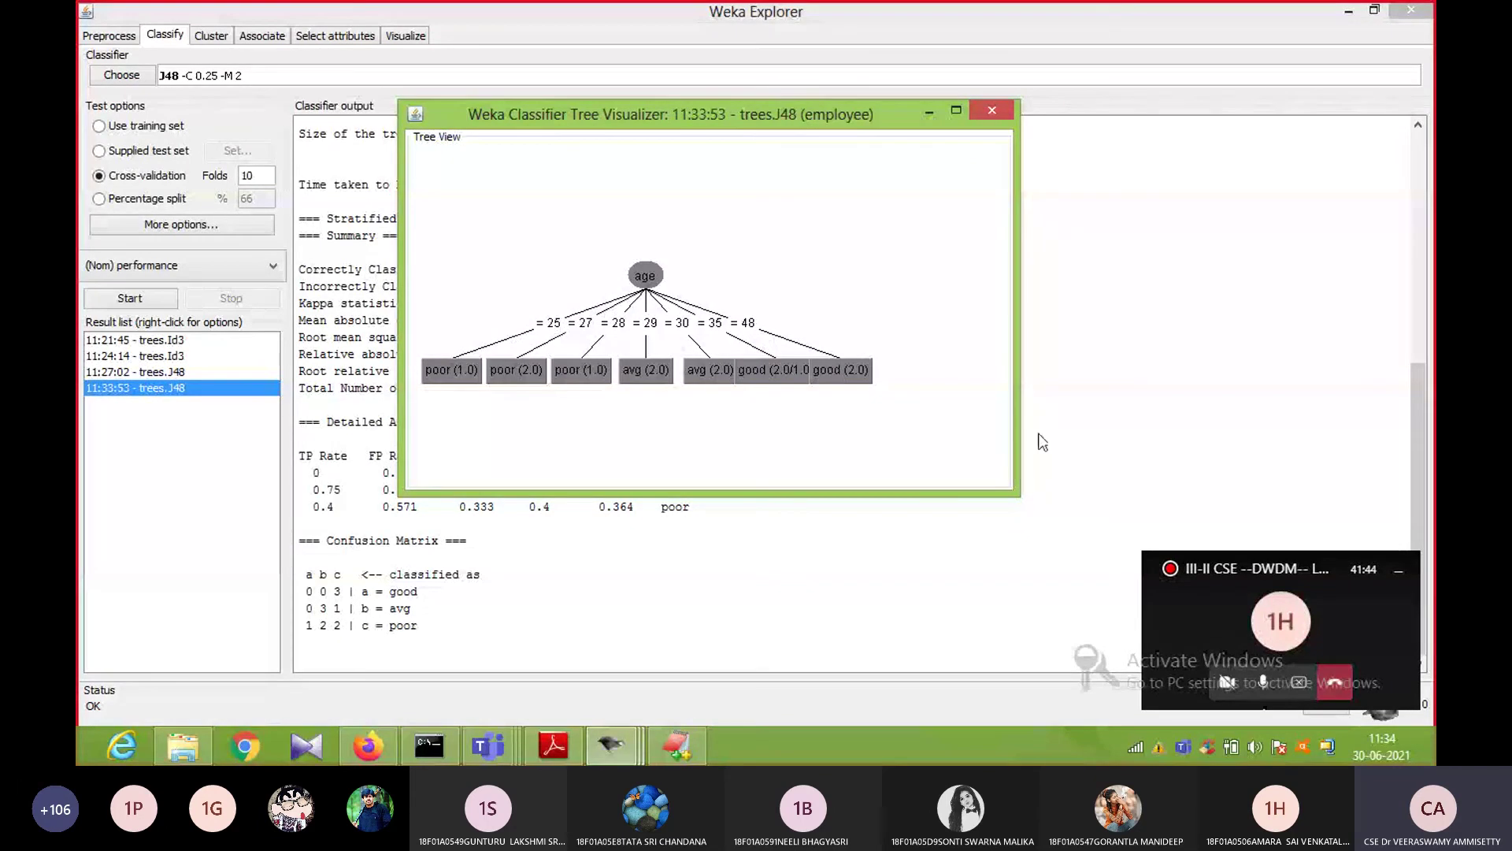
Step: Switch to the Teams meeting window and stop the meeting recording
{"action": "left_click", "coordinate": [1232, 622]}
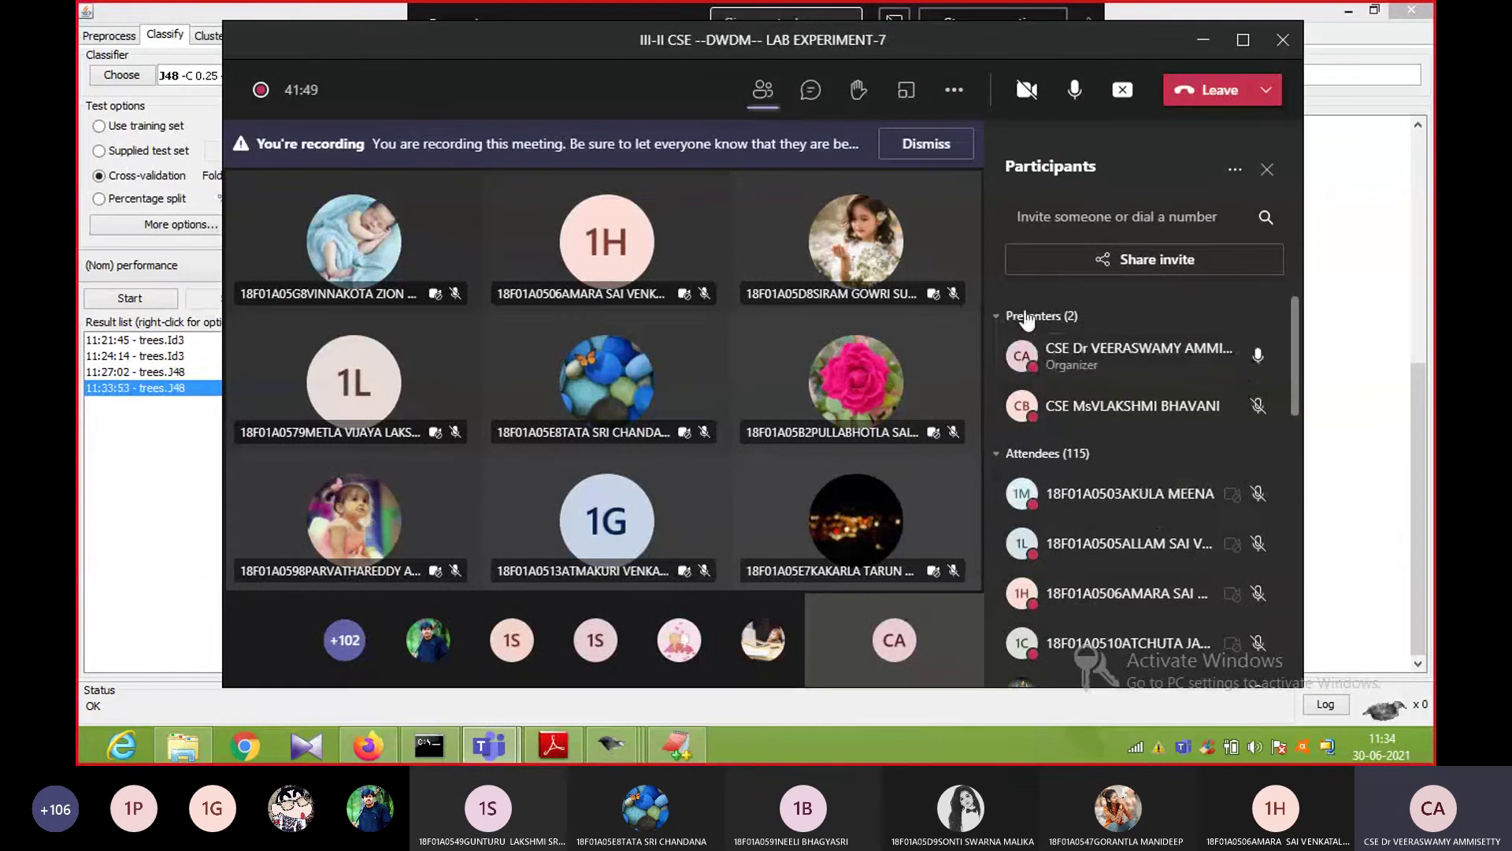
{"action": "left_click", "coordinate": [954, 90]}
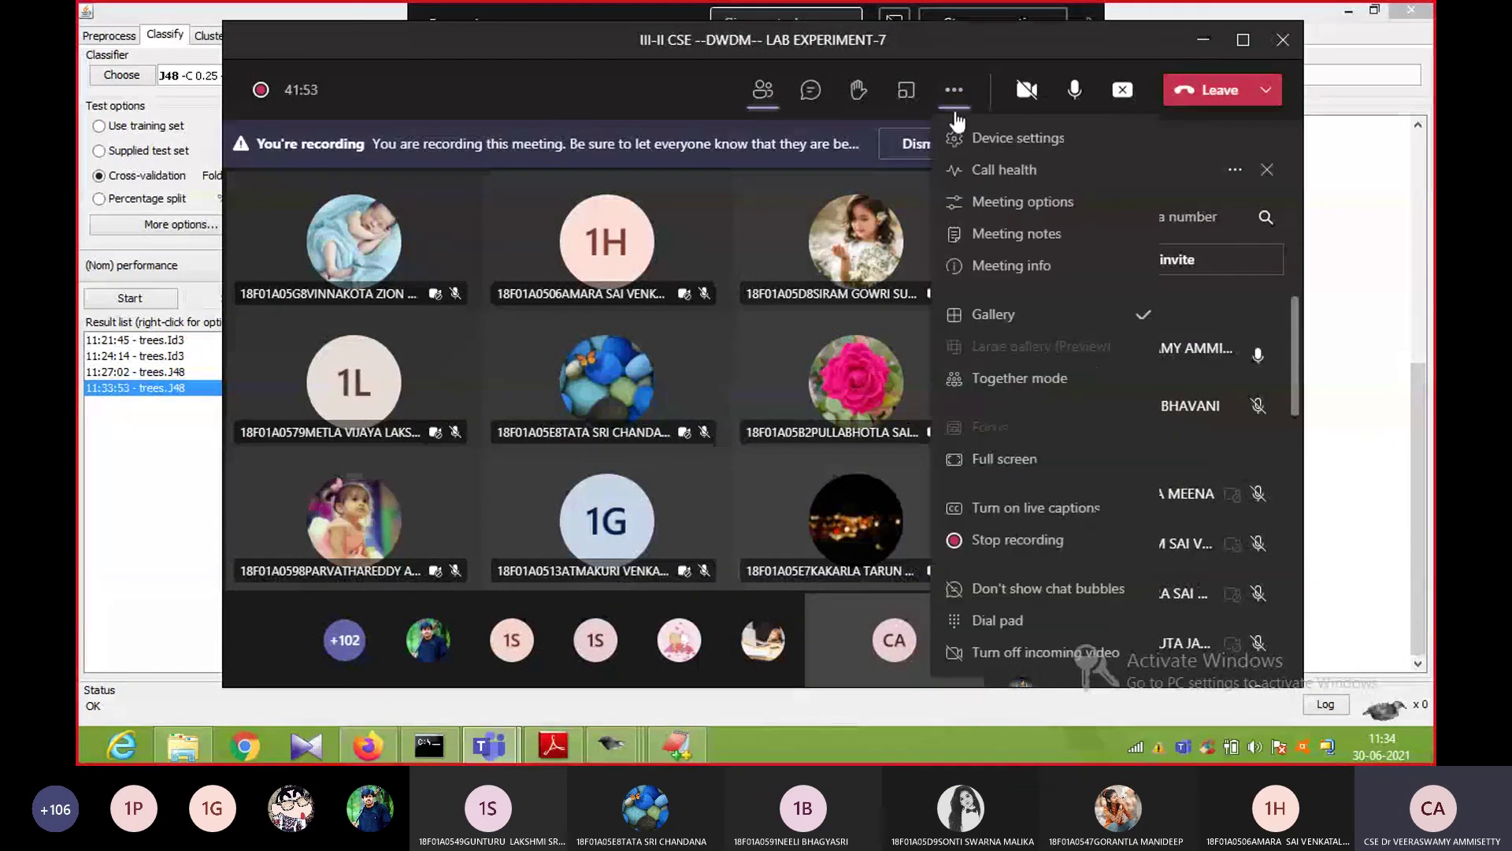
{"action": "left_click", "coordinate": [1018, 540]}
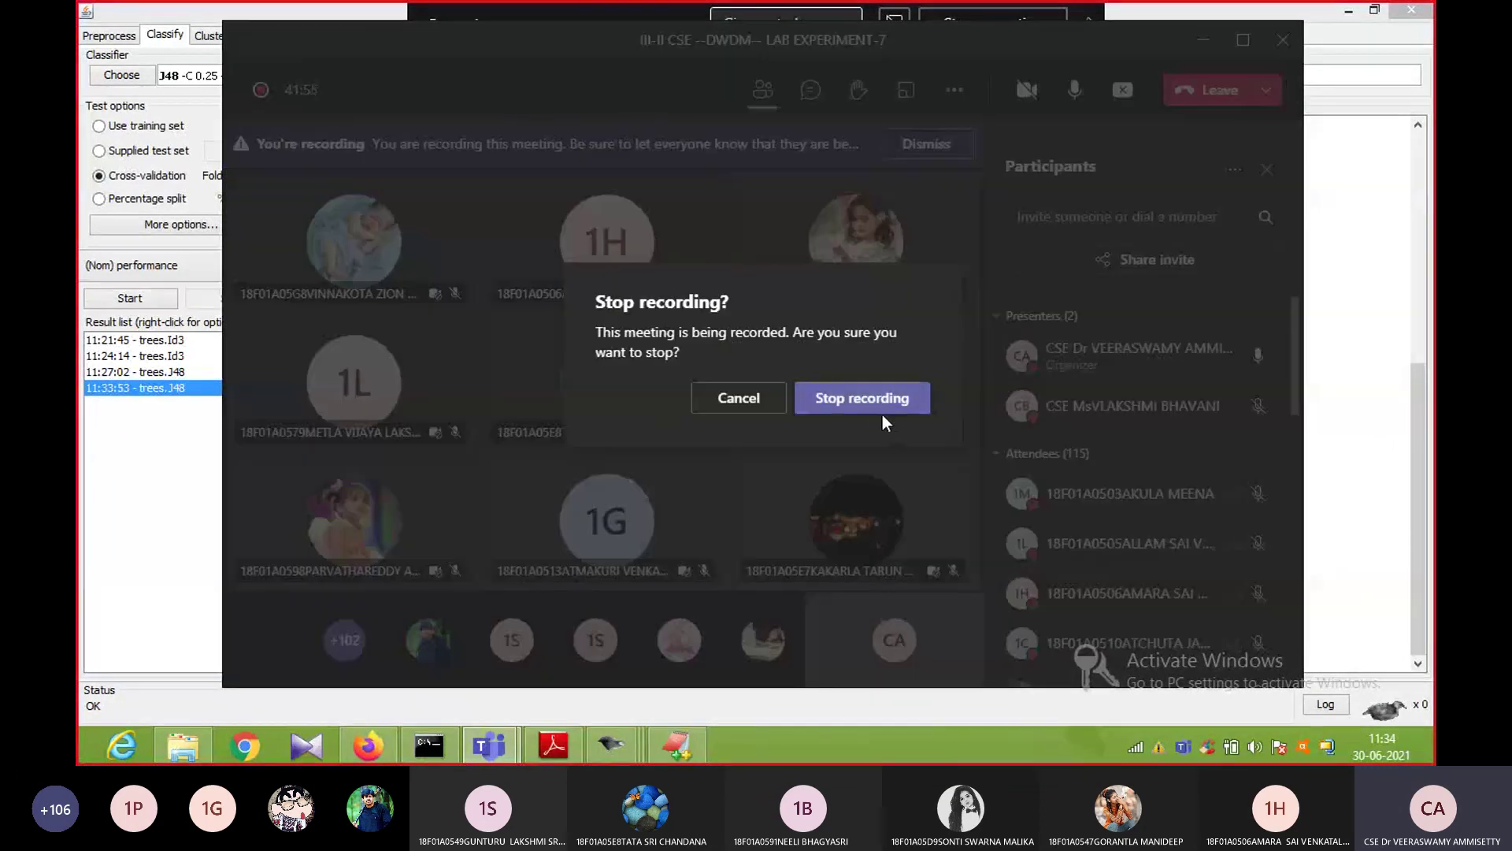